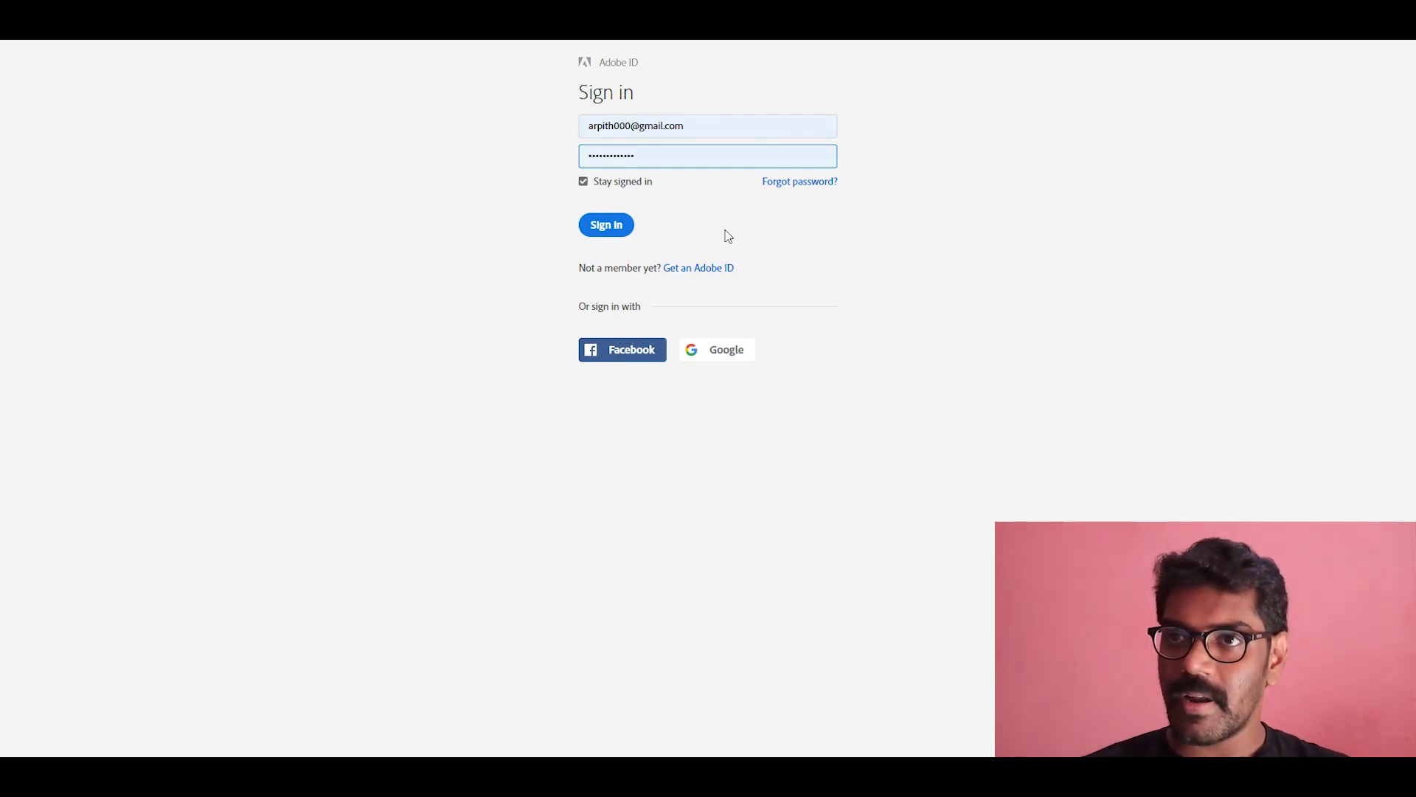
- Sign in to the Adobe account and look through the Mixamo character library
left_click(619, 225)
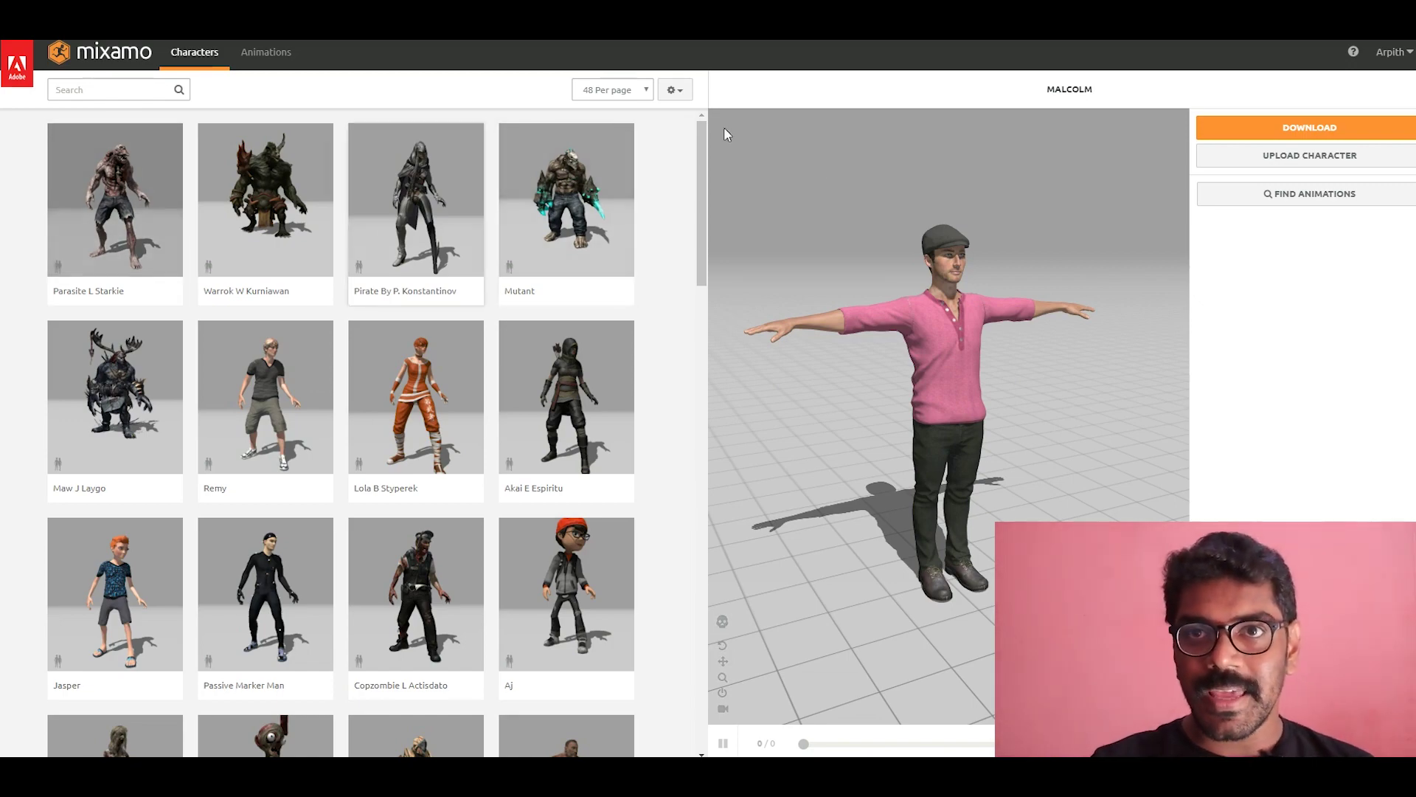
left_click_drag(704, 162, 669, 538)
scroll(670, 545, "down", 5)
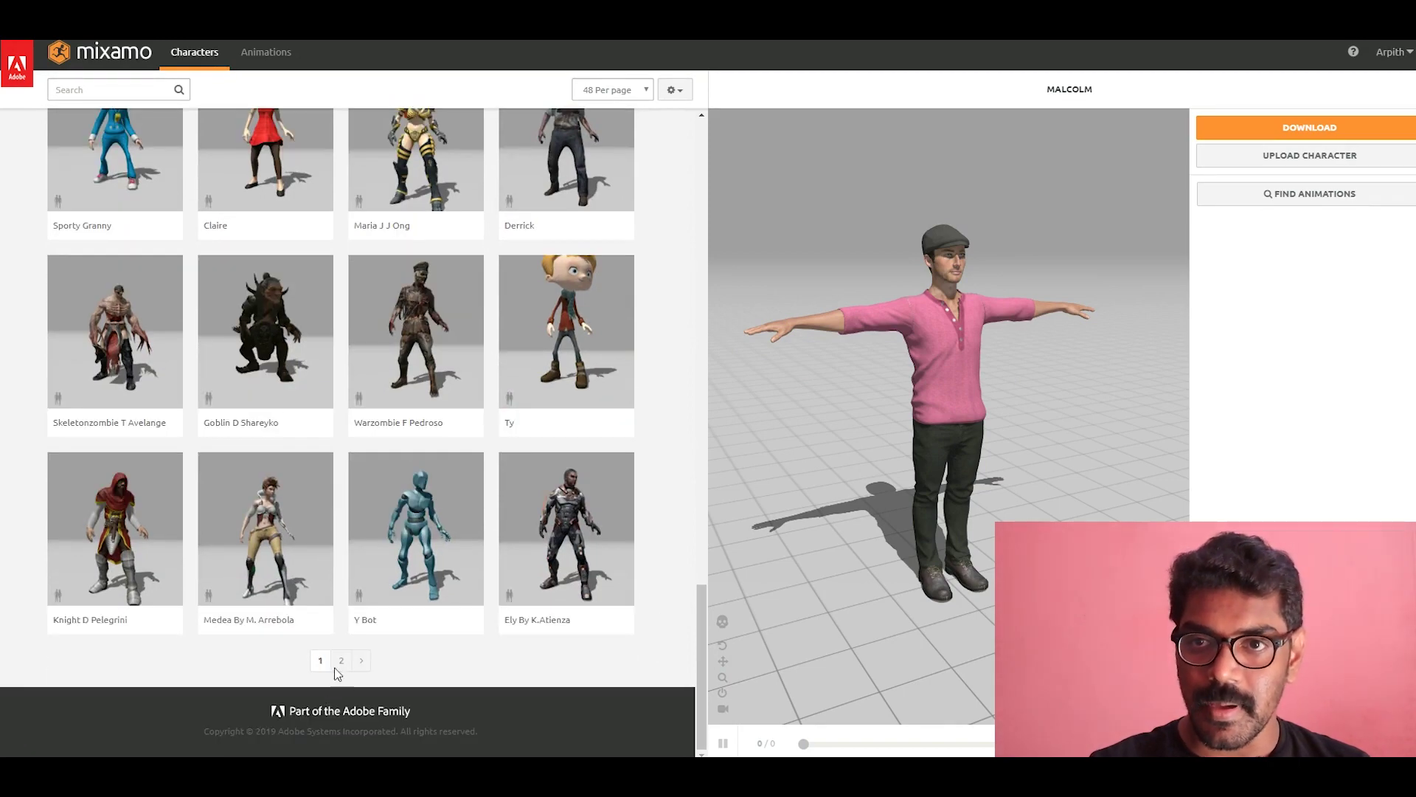
left_click_drag(701, 593, 717, 124)
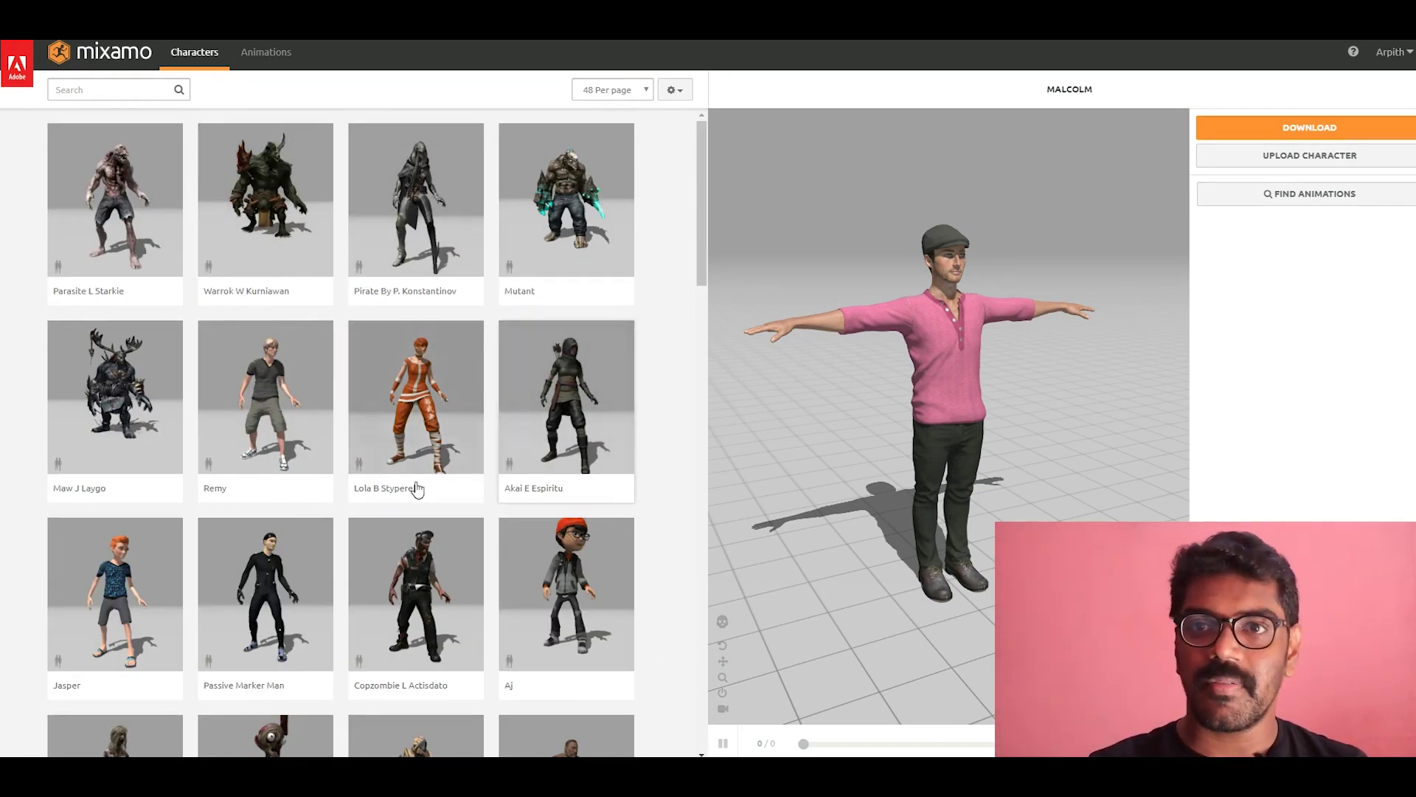
- Look through the animation library, and load the Passive Marker Man character into the preview
left_click(277, 59)
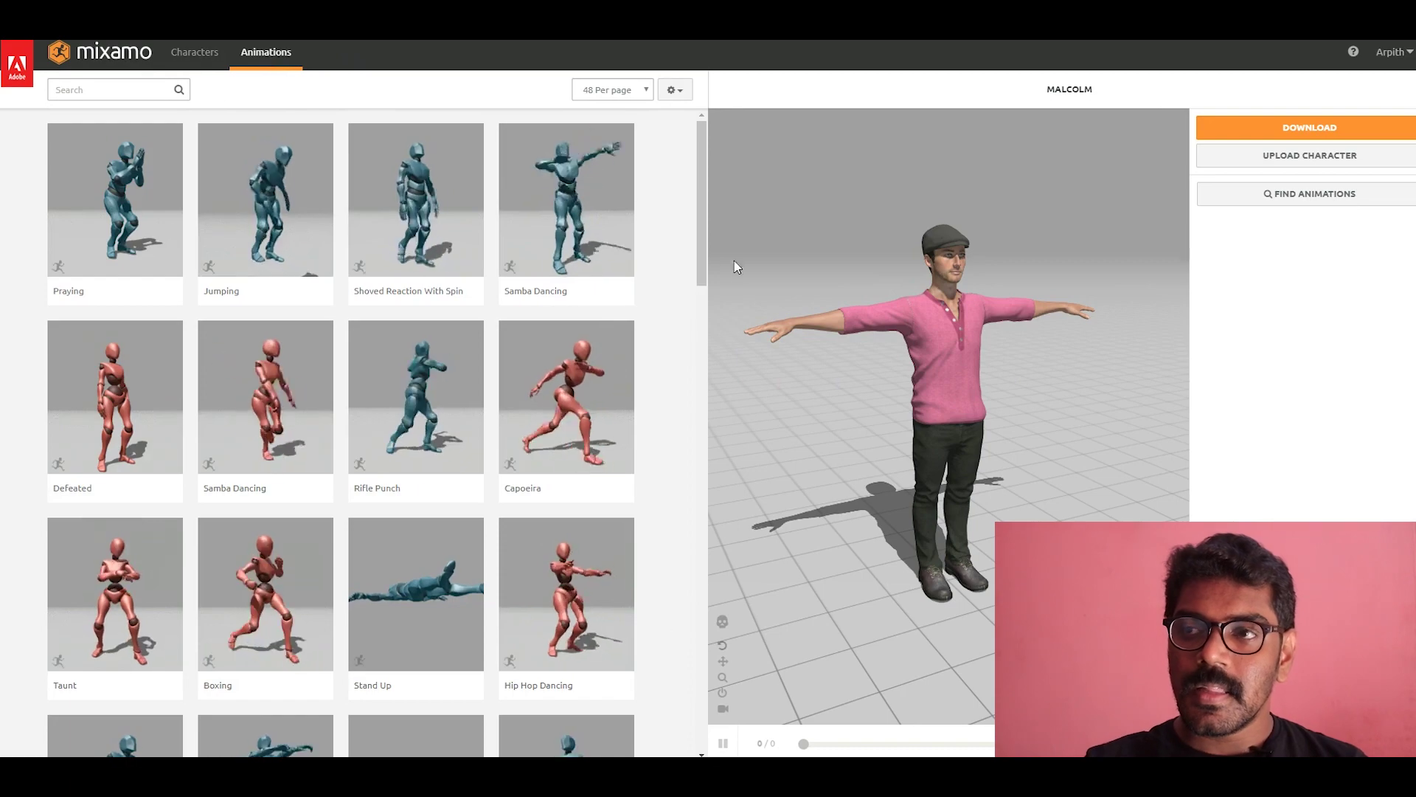
left_click_drag(704, 221, 697, 288)
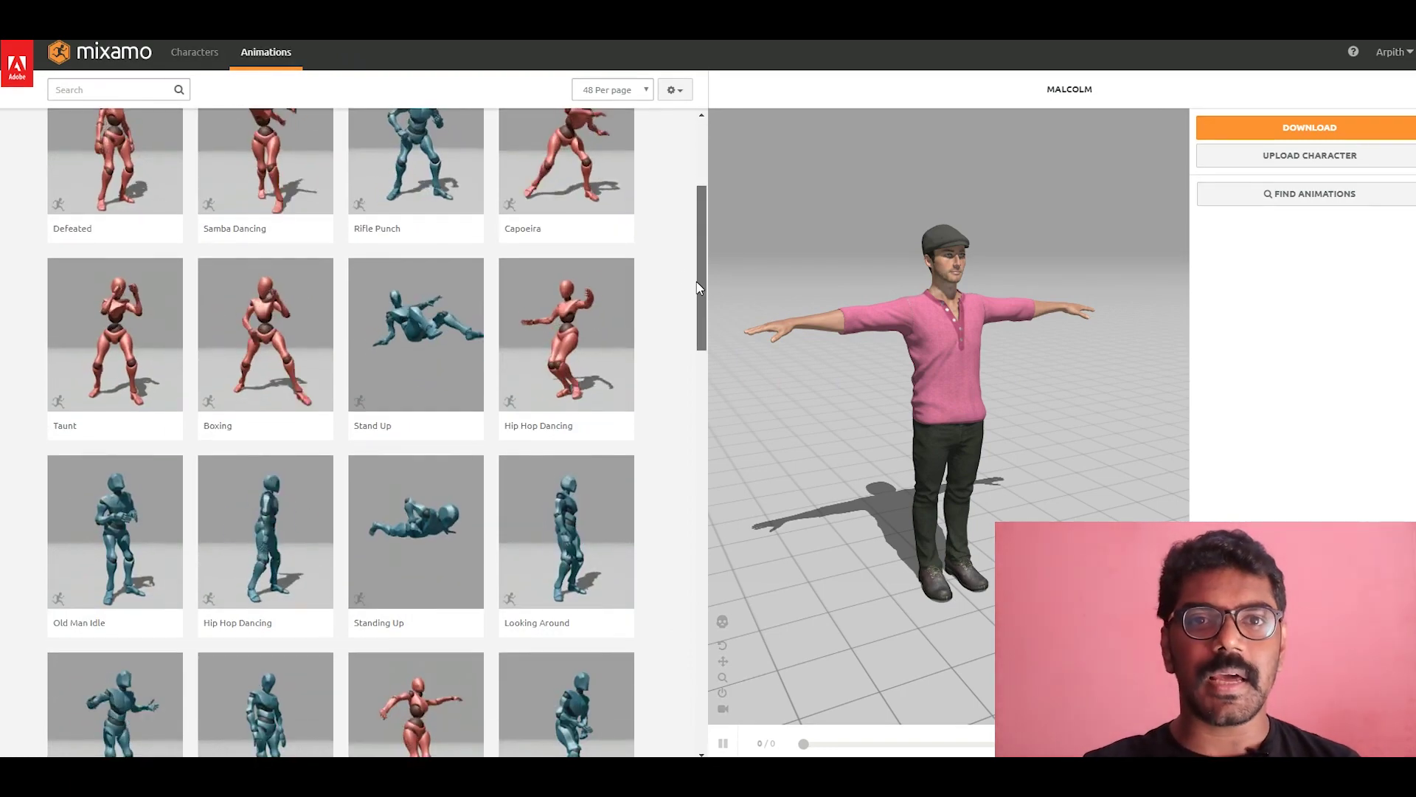
scroll(696, 236, "up", 3)
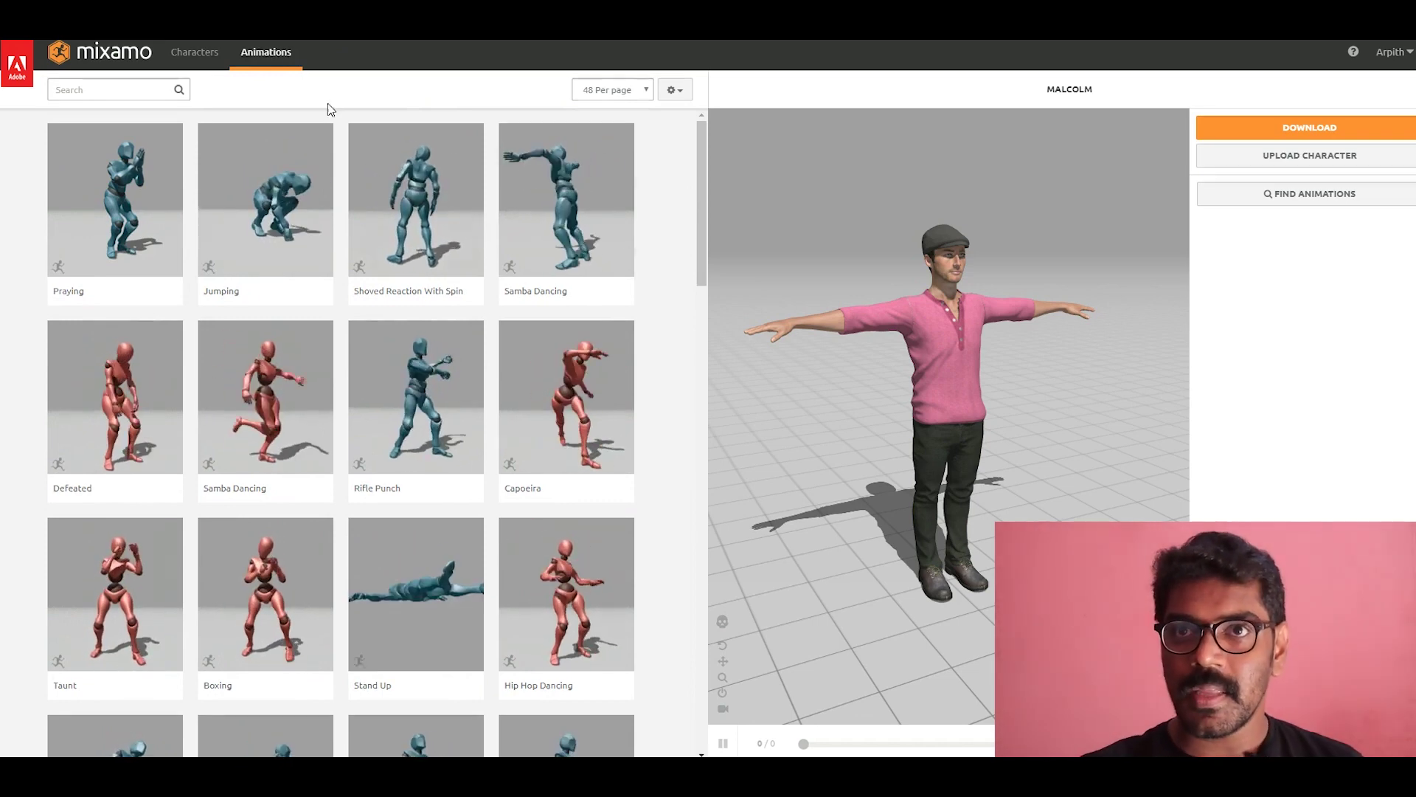
left_click(195, 51)
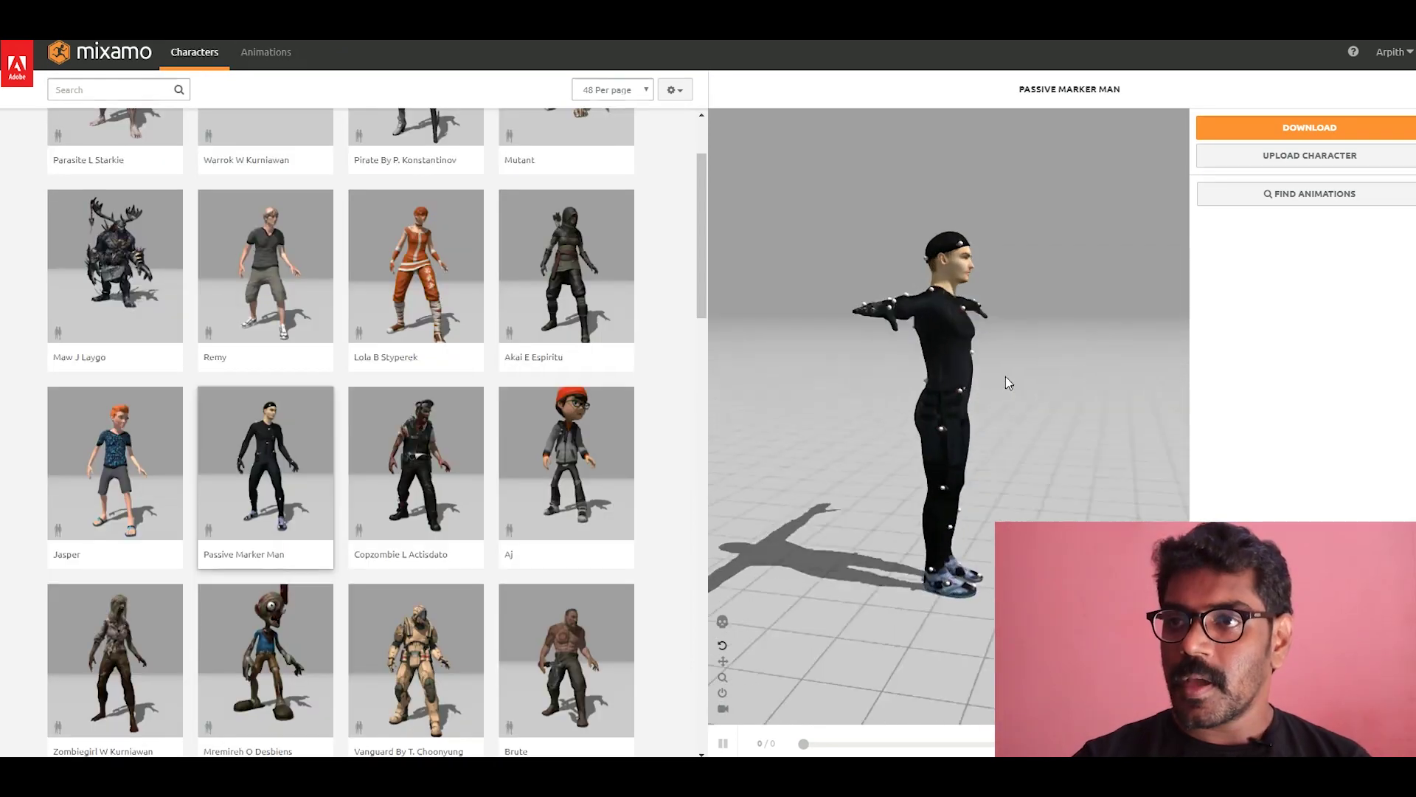
left_click_drag(1008, 382, 715, 299)
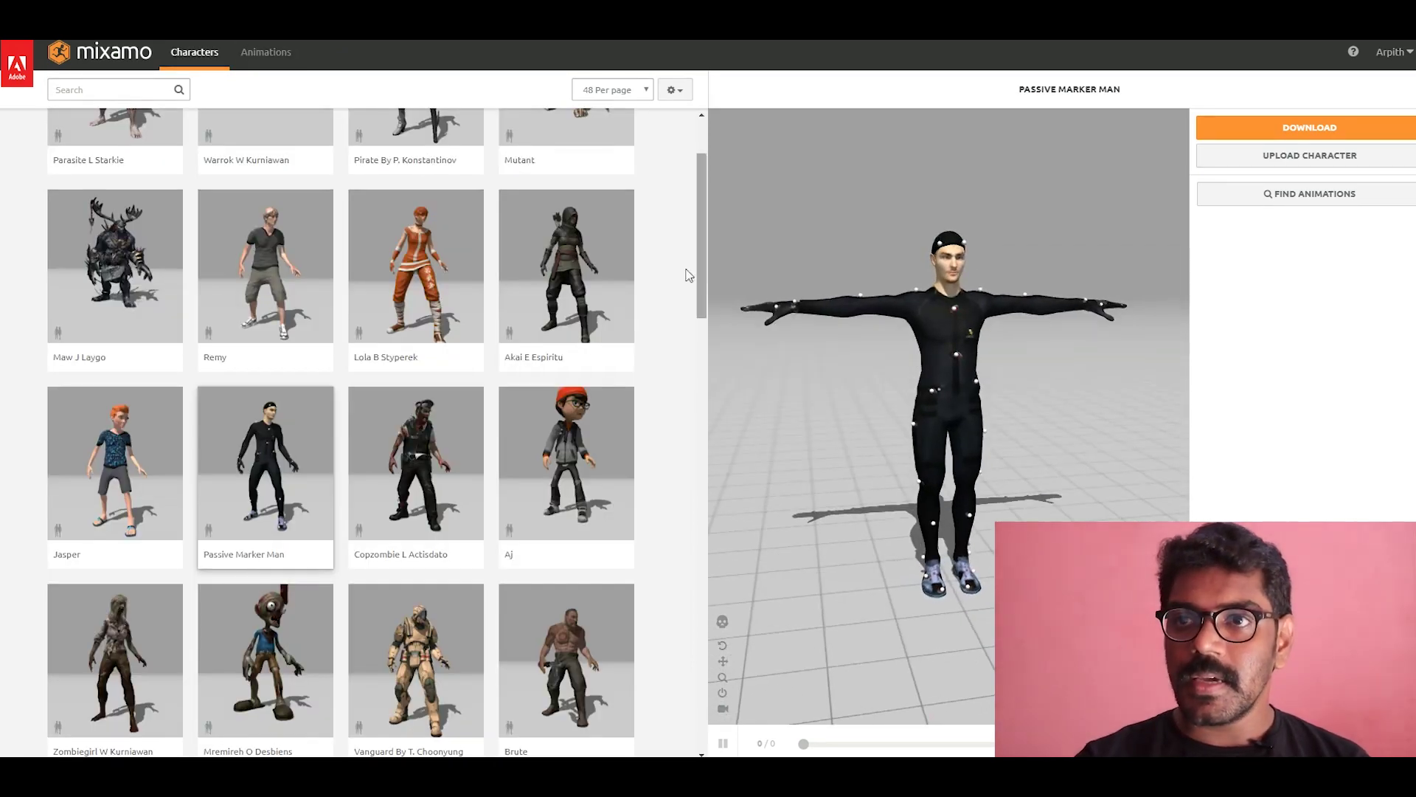
- Search the animation library for "run" and apply a Running animation to the Passive Marker Man character
left_click(268, 53)
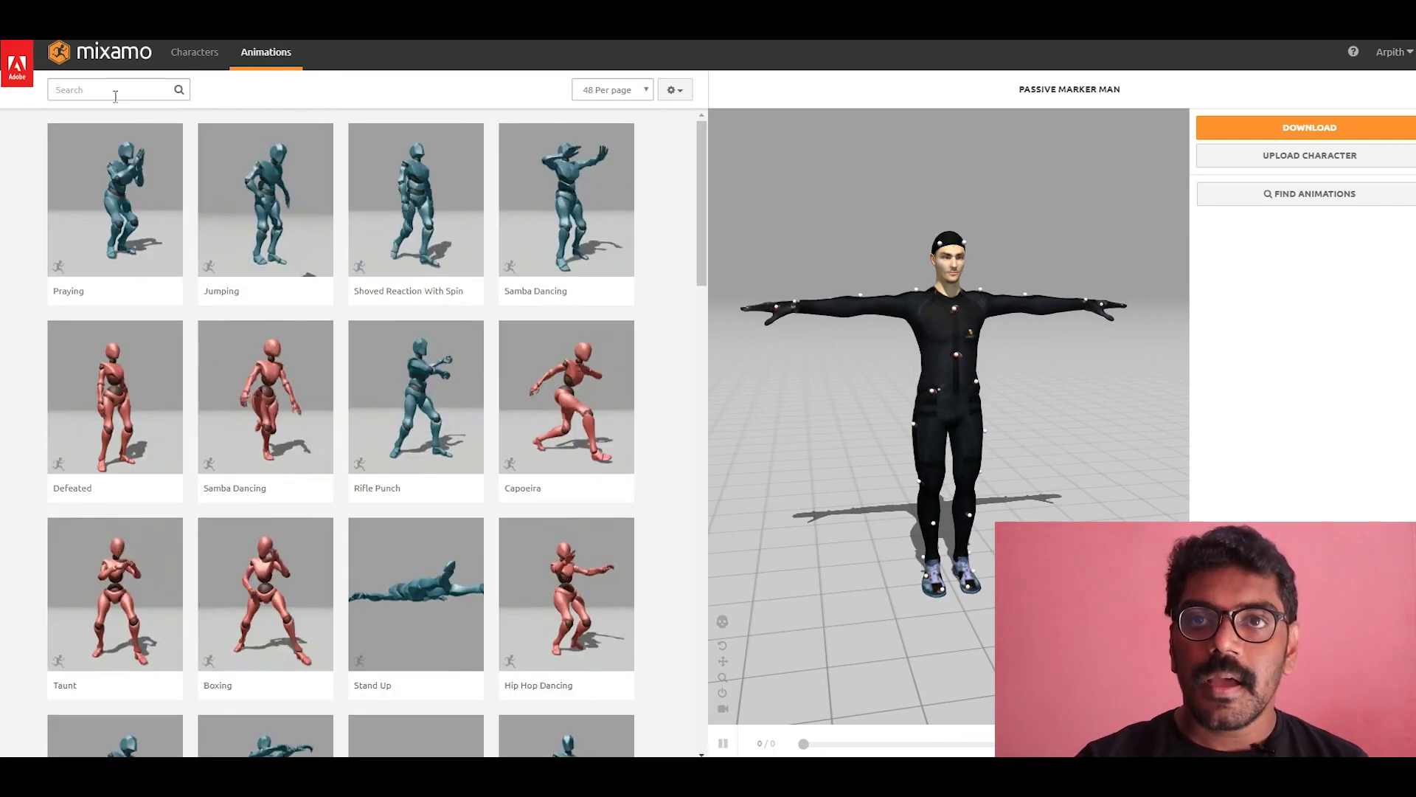
left_click_drag(707, 173, 677, 191)
left_click(156, 84)
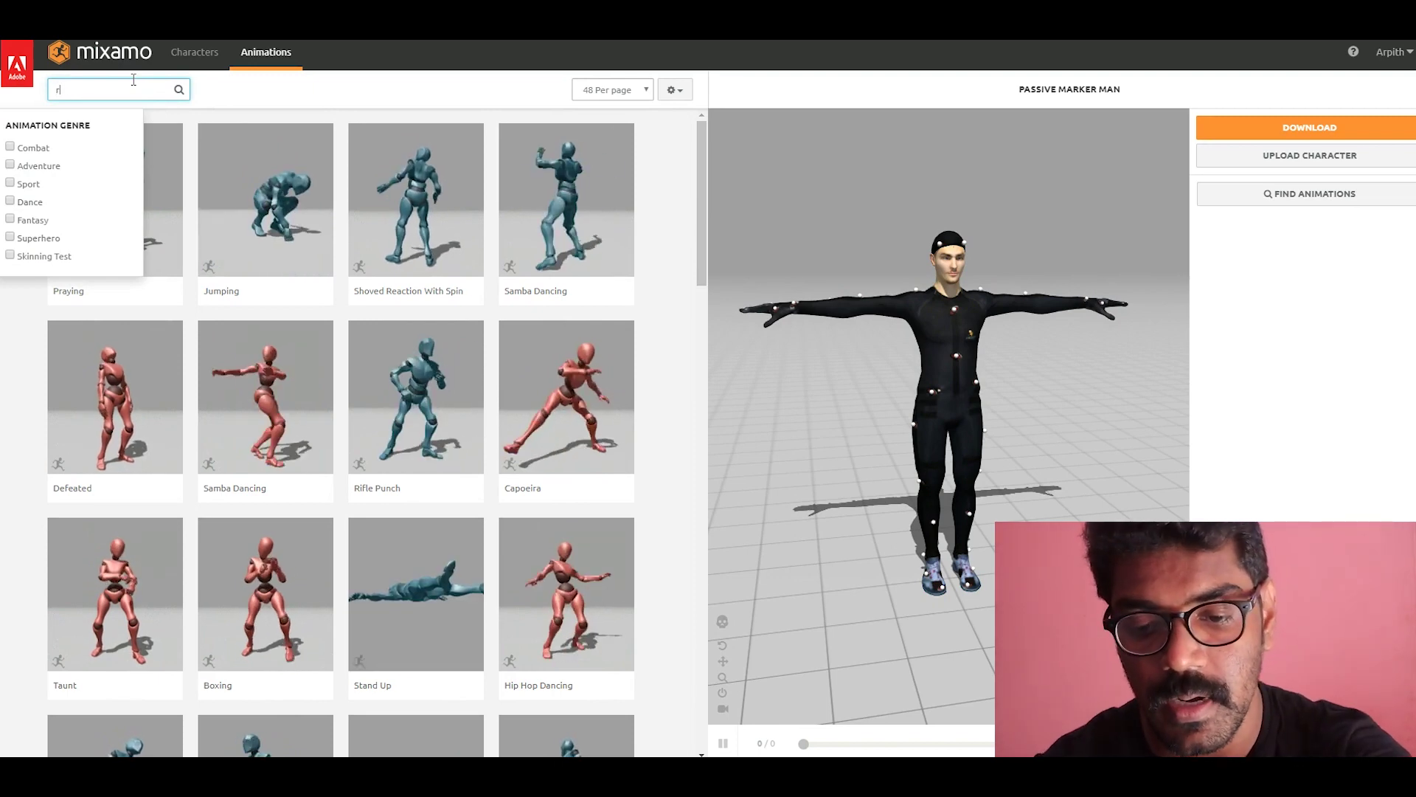
key("Return")
left_click_drag(705, 206, 700, 340)
scroll(398, 426, "up", 4)
left_click(295, 472)
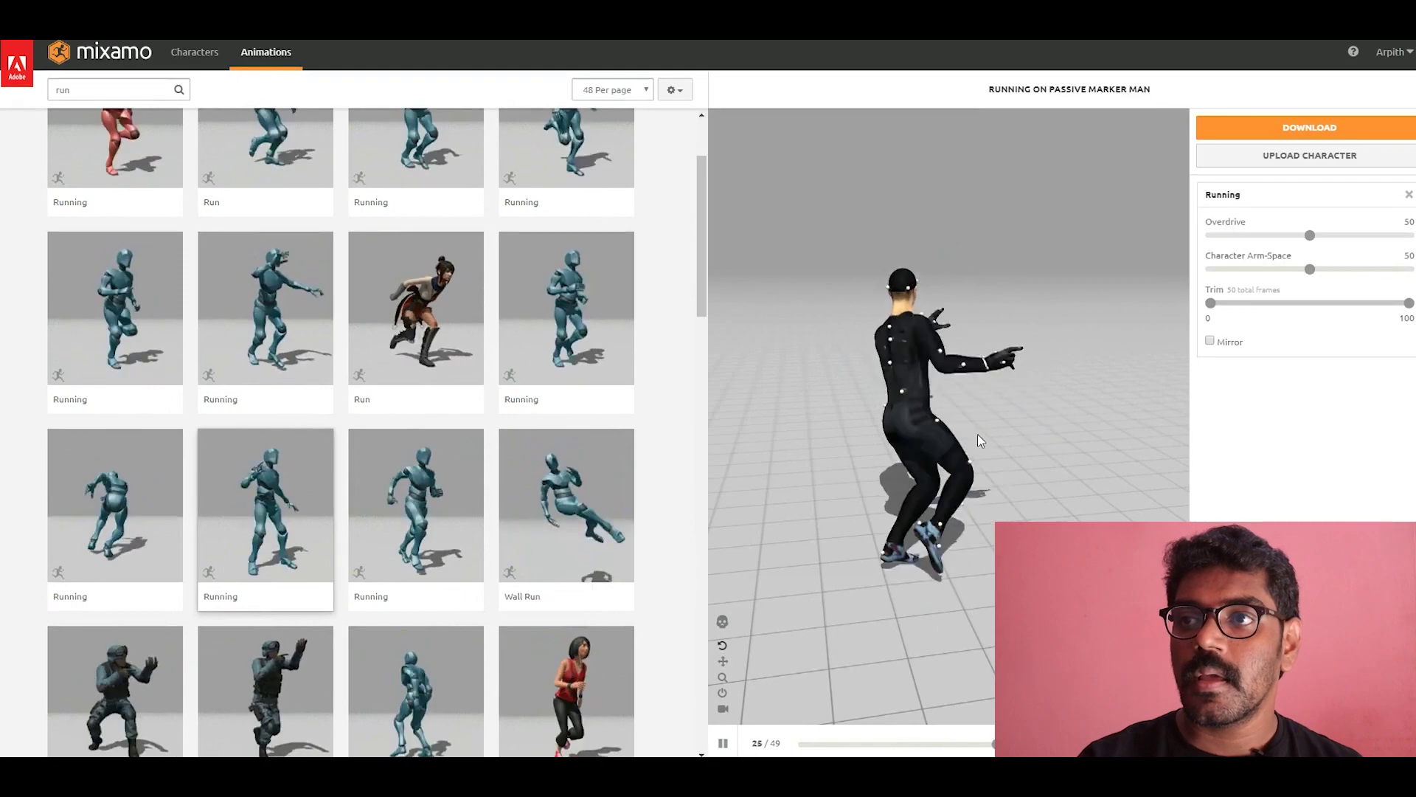
- Search the animation library for "dance" and apply the Robot Hip Hop Dance animation to the character
left_click(60, 90)
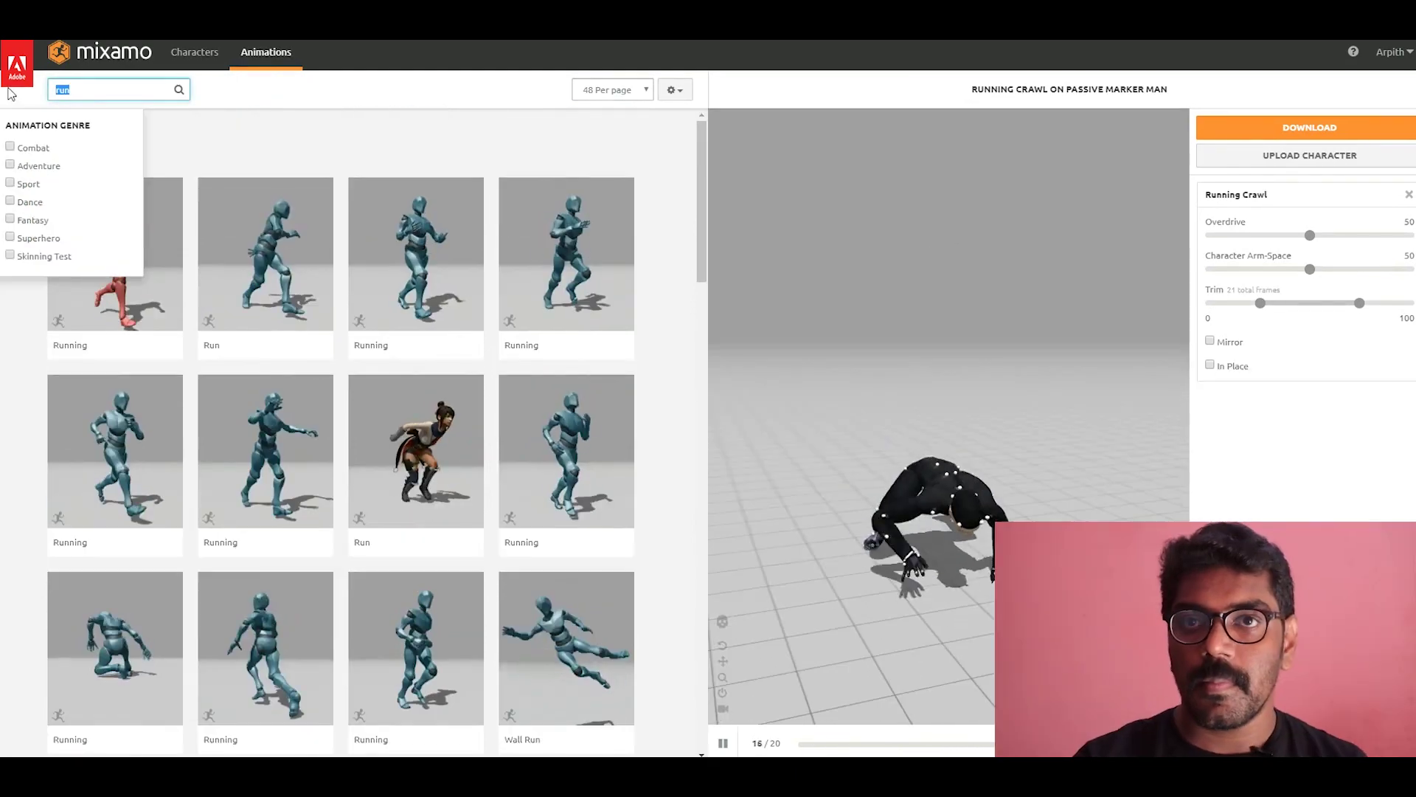
key("BackSpace")
type("d")
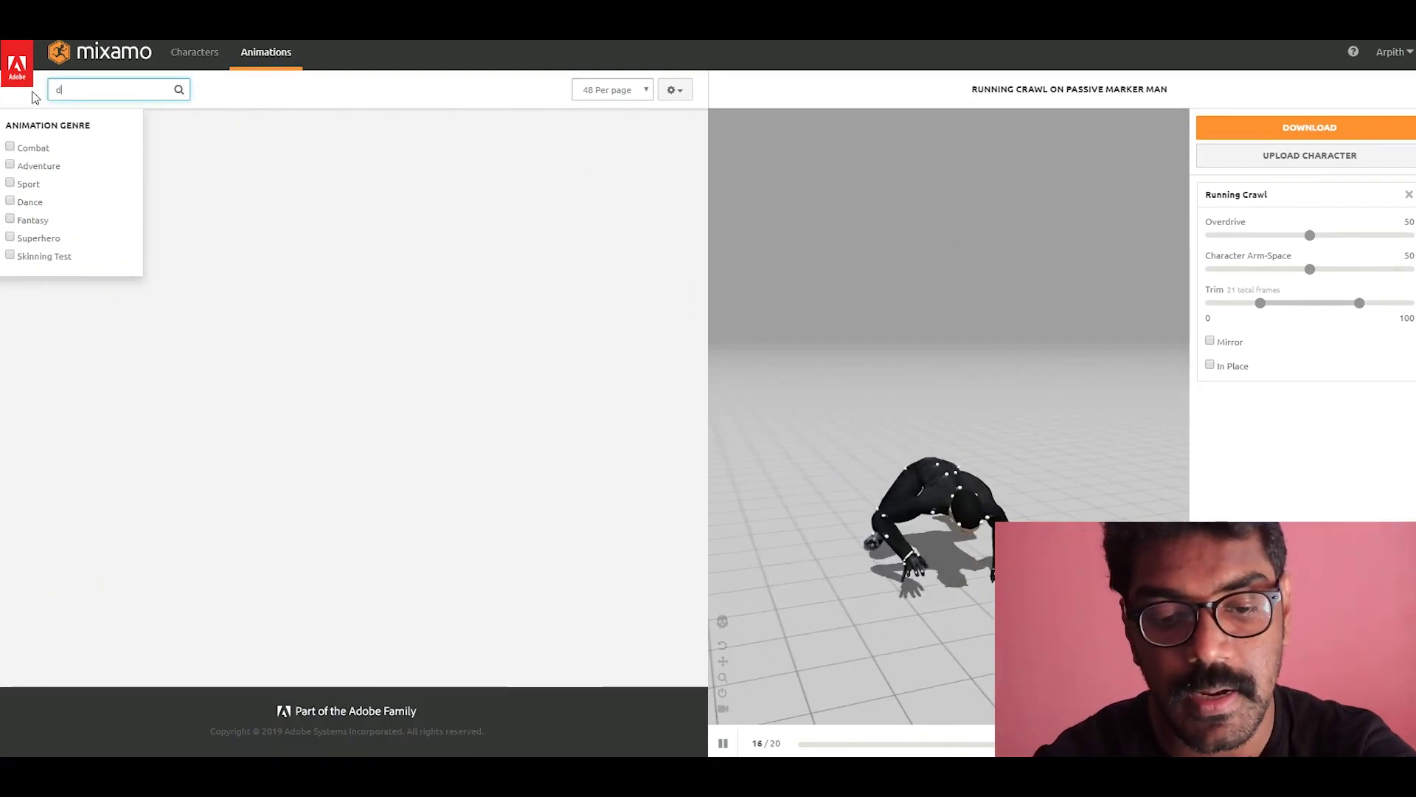
type("ance")
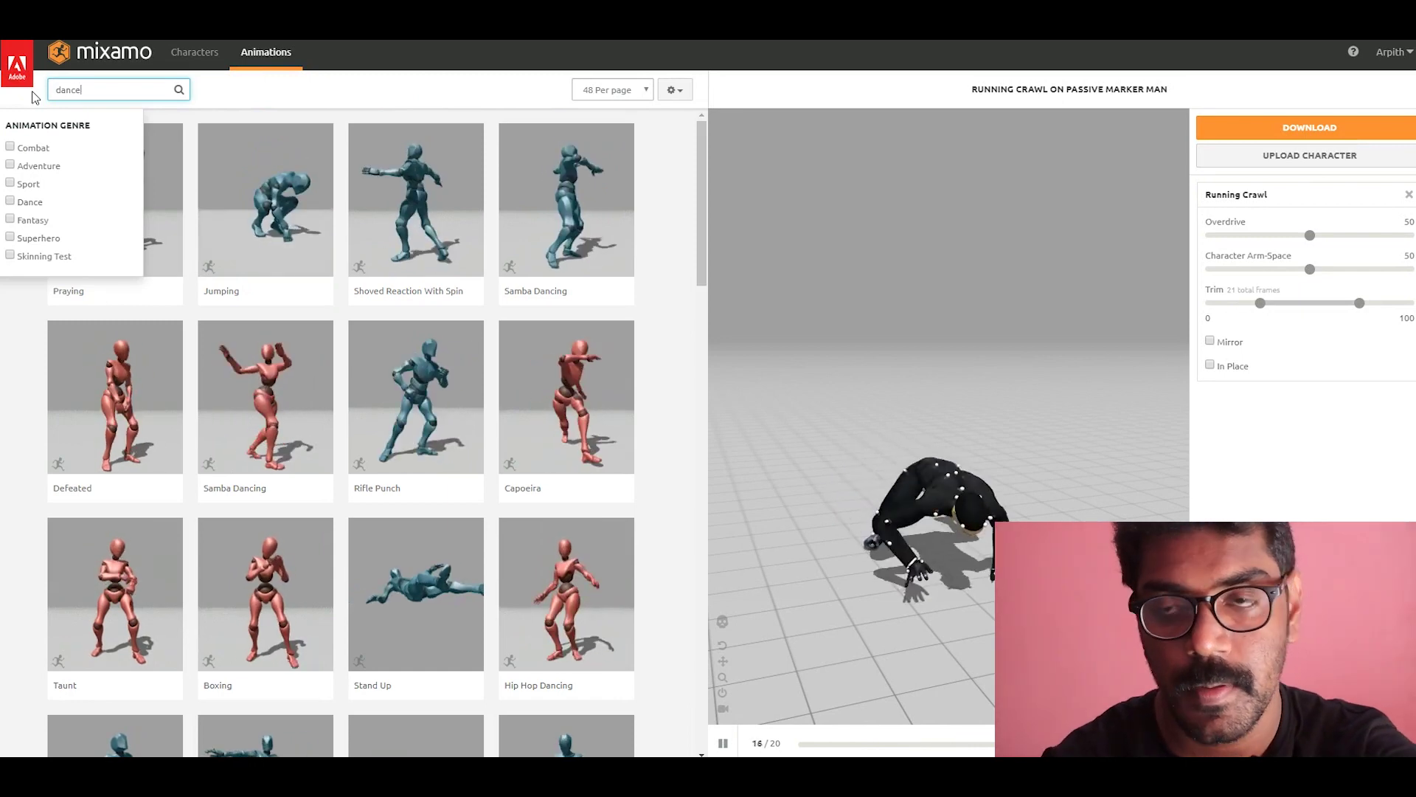
key("Return")
left_click(266, 254)
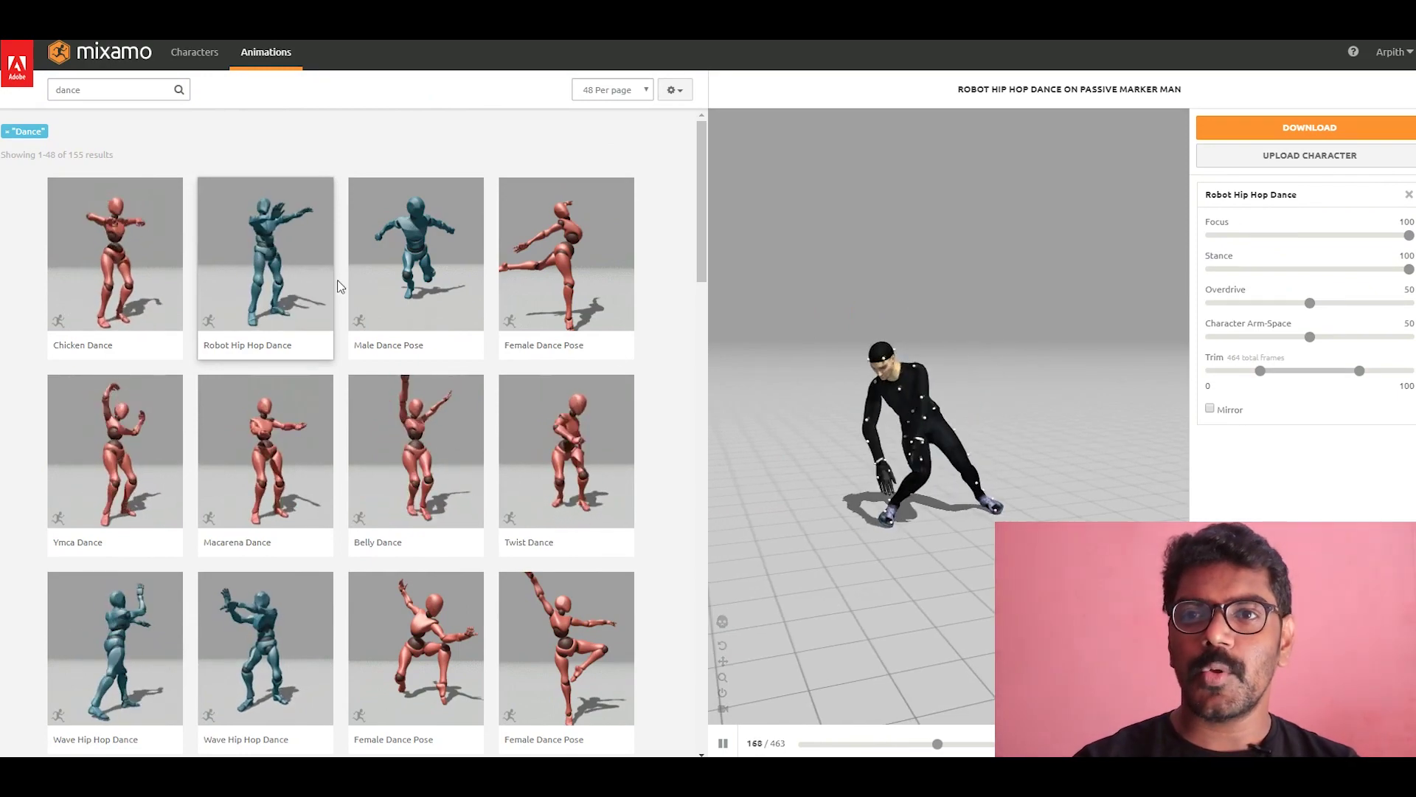
left_click_drag(702, 209, 703, 256)
- Return to the character library, clear the "dance" search and browse the available characters
left_click(195, 52)
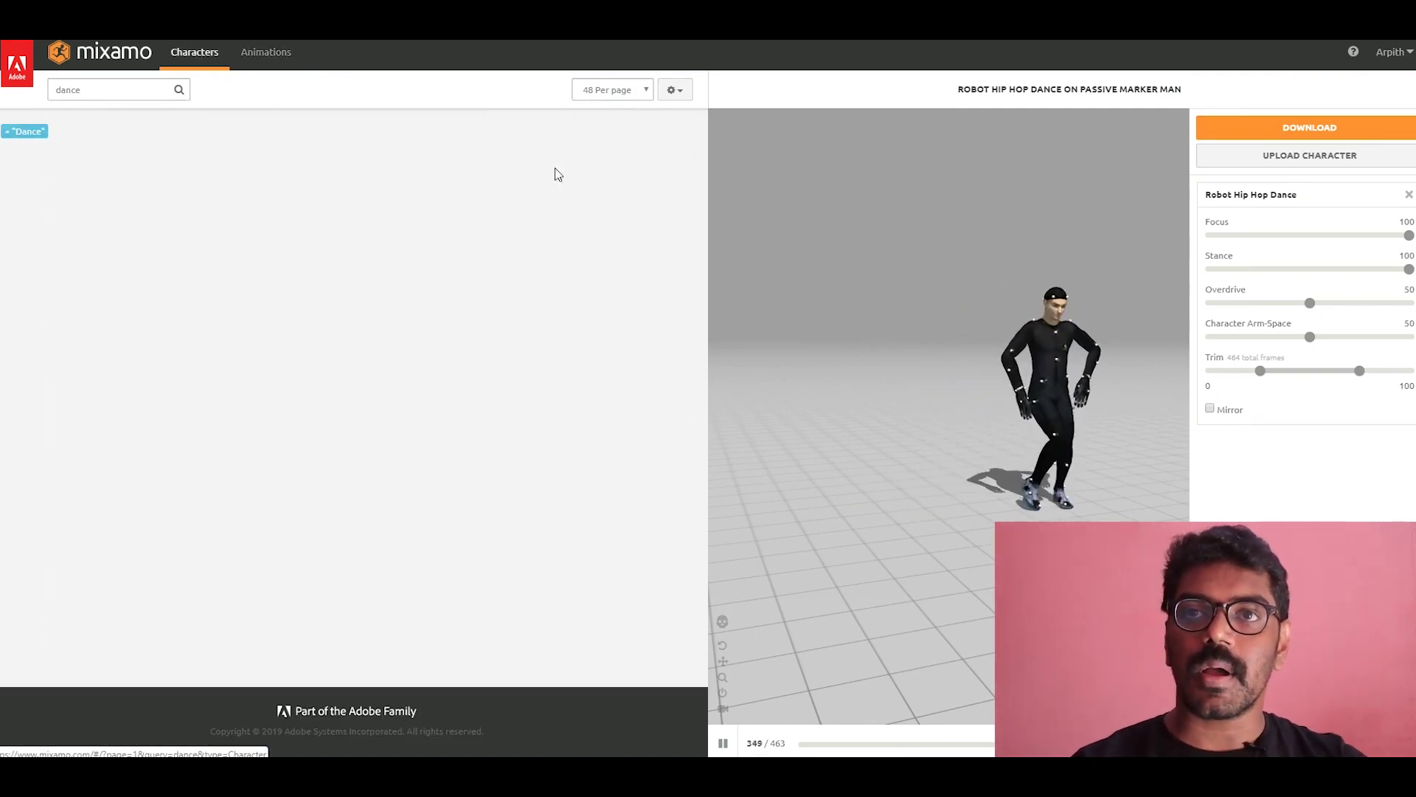
double_click(124, 90)
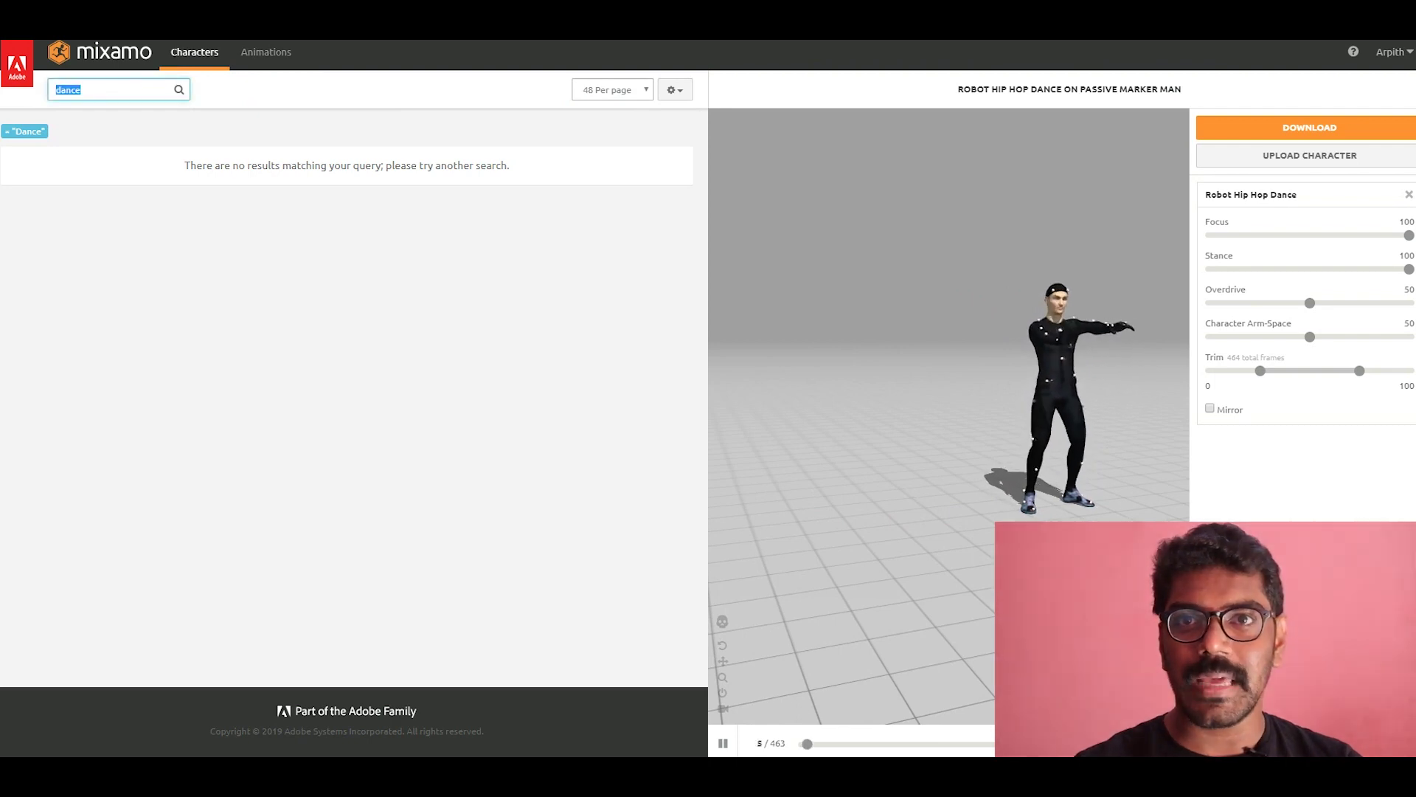
key("BackSpace")
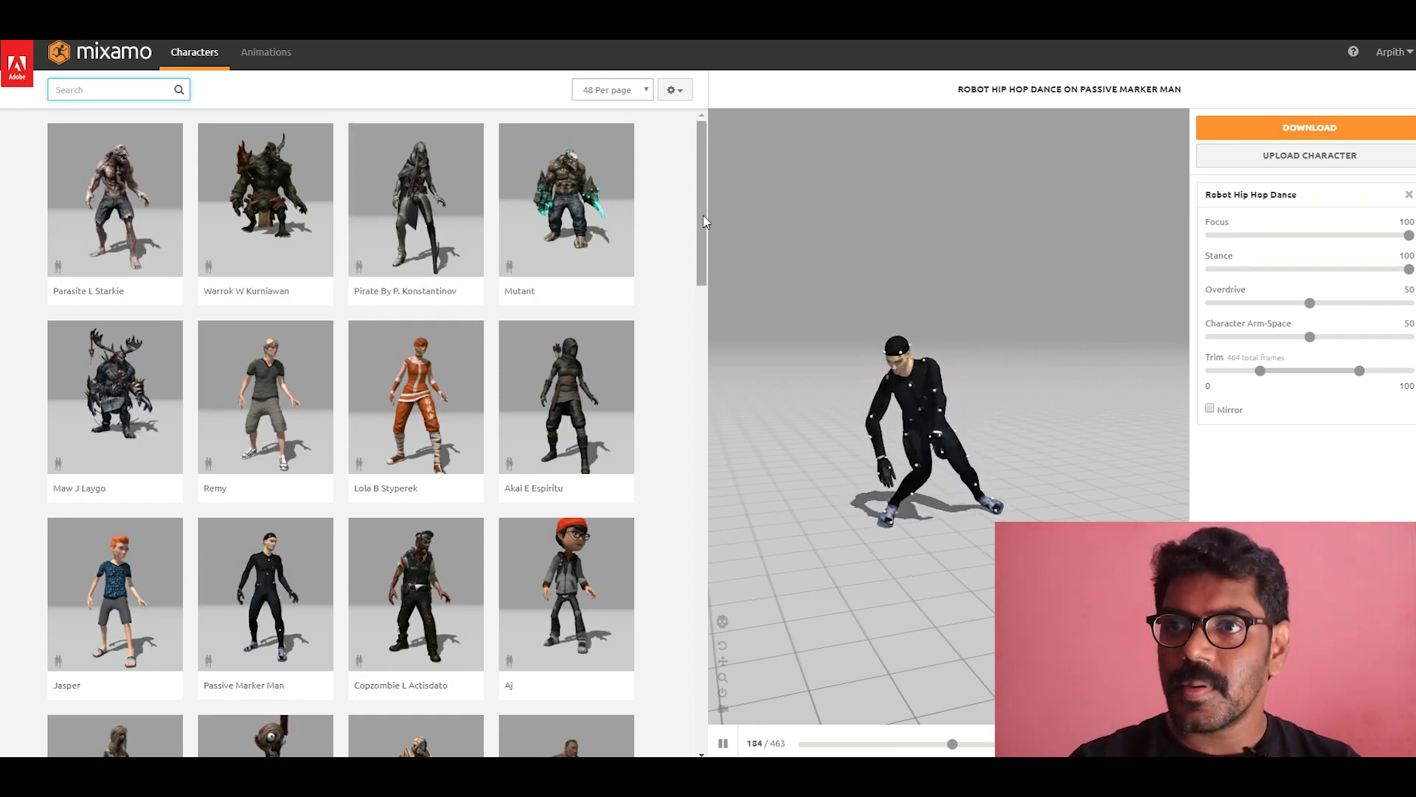
scroll(705, 222, "down", 3)
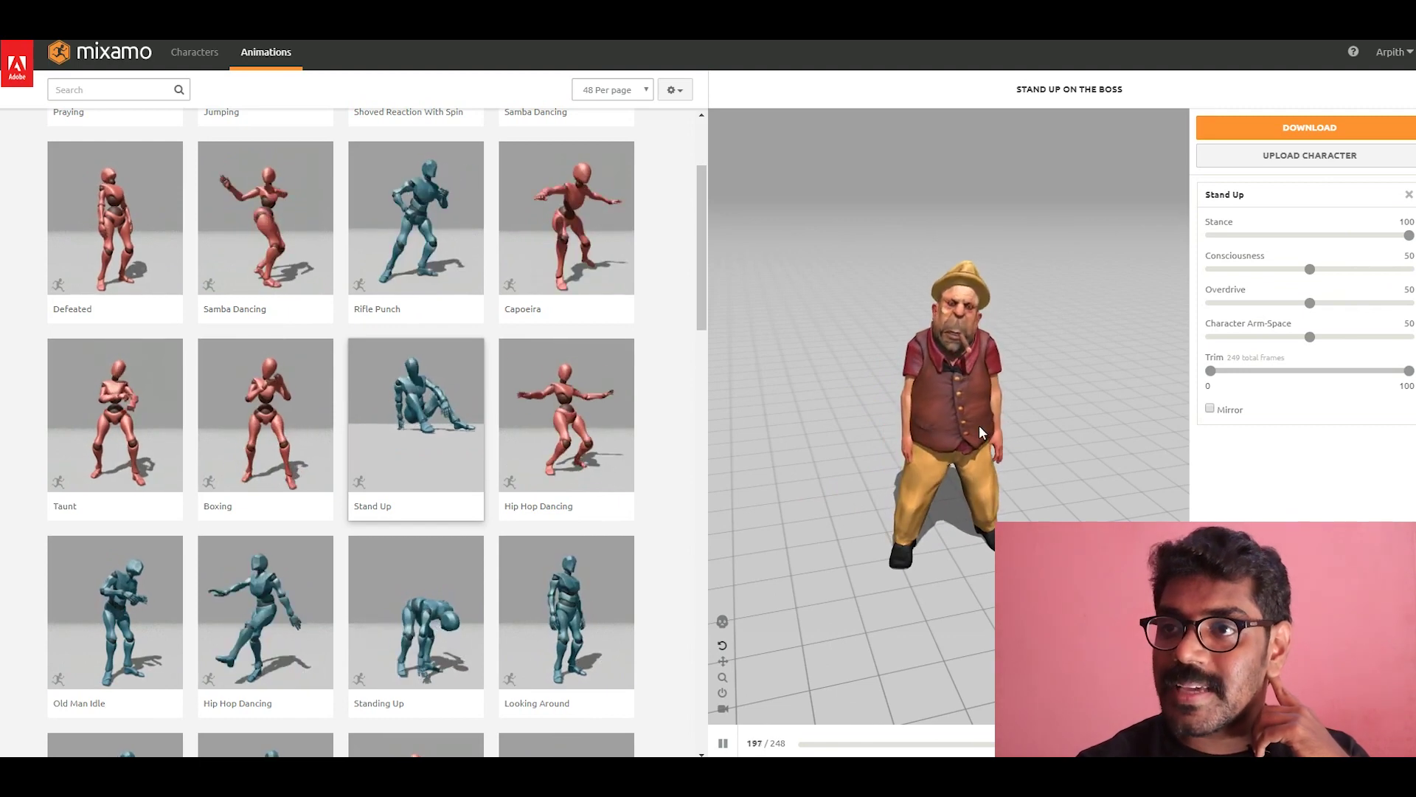
- Set Stand Up's Character Arm-Space to 73, and apply Rifle Punch with its trim range widened to -50 to 150
left_click(1355, 337)
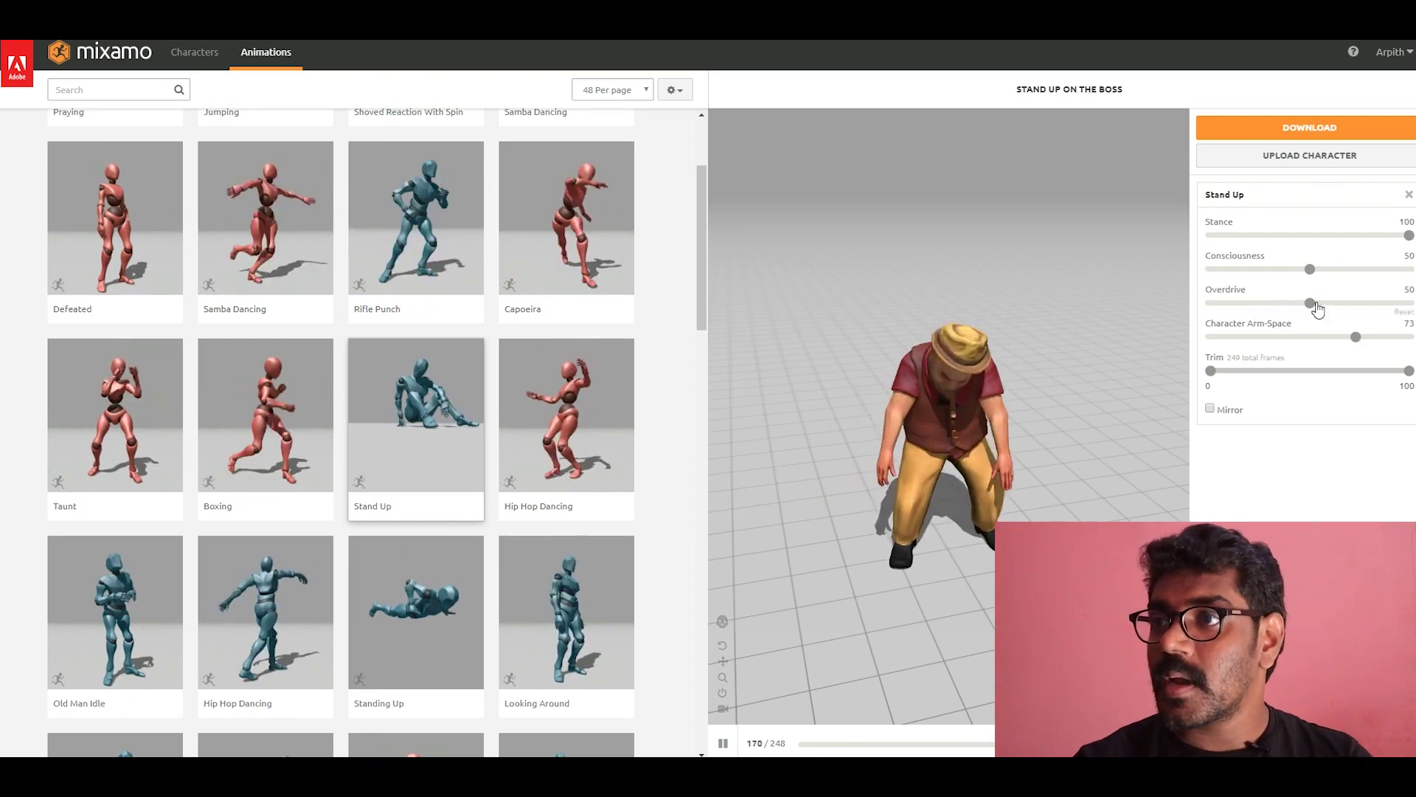
left_click(446, 214)
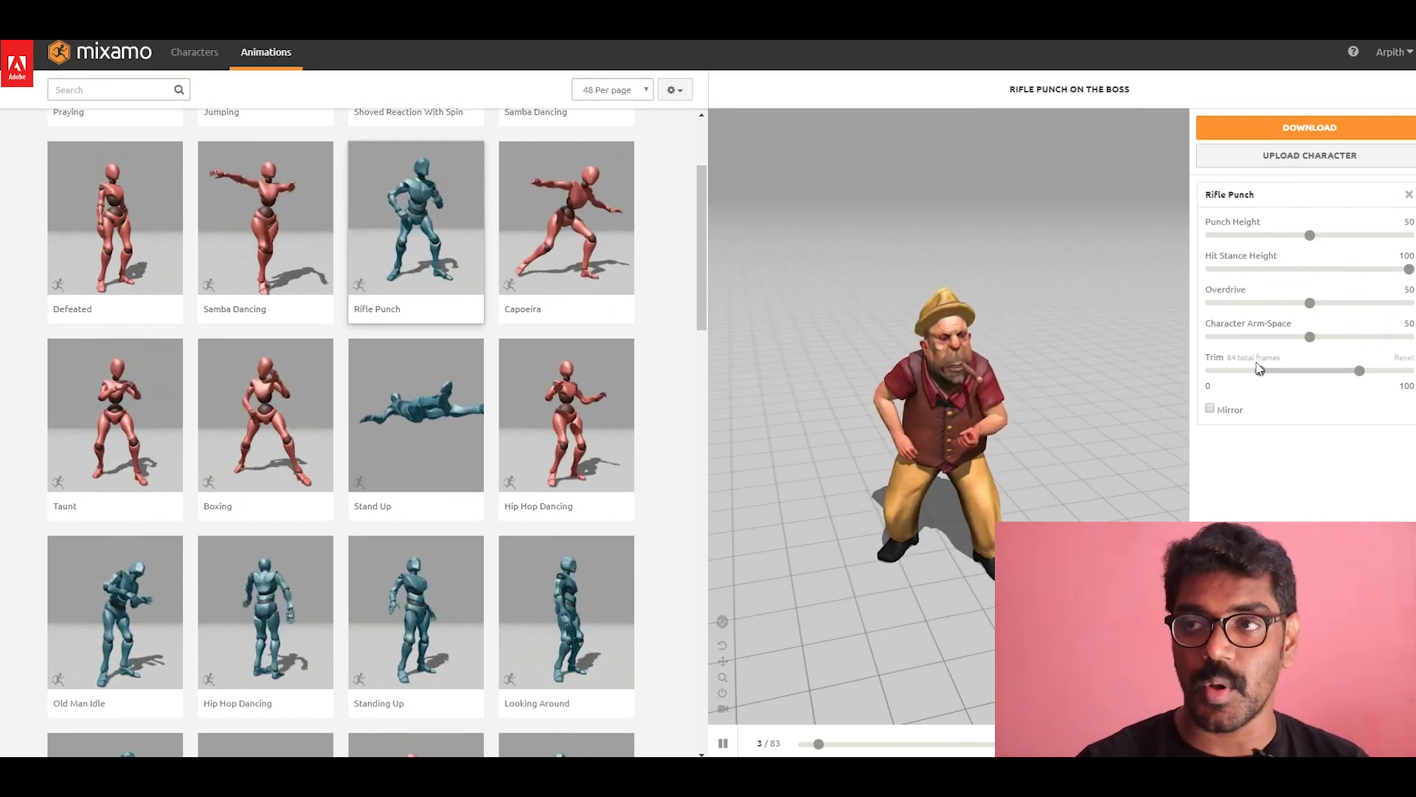
left_click_drag(1261, 371, 1210, 371)
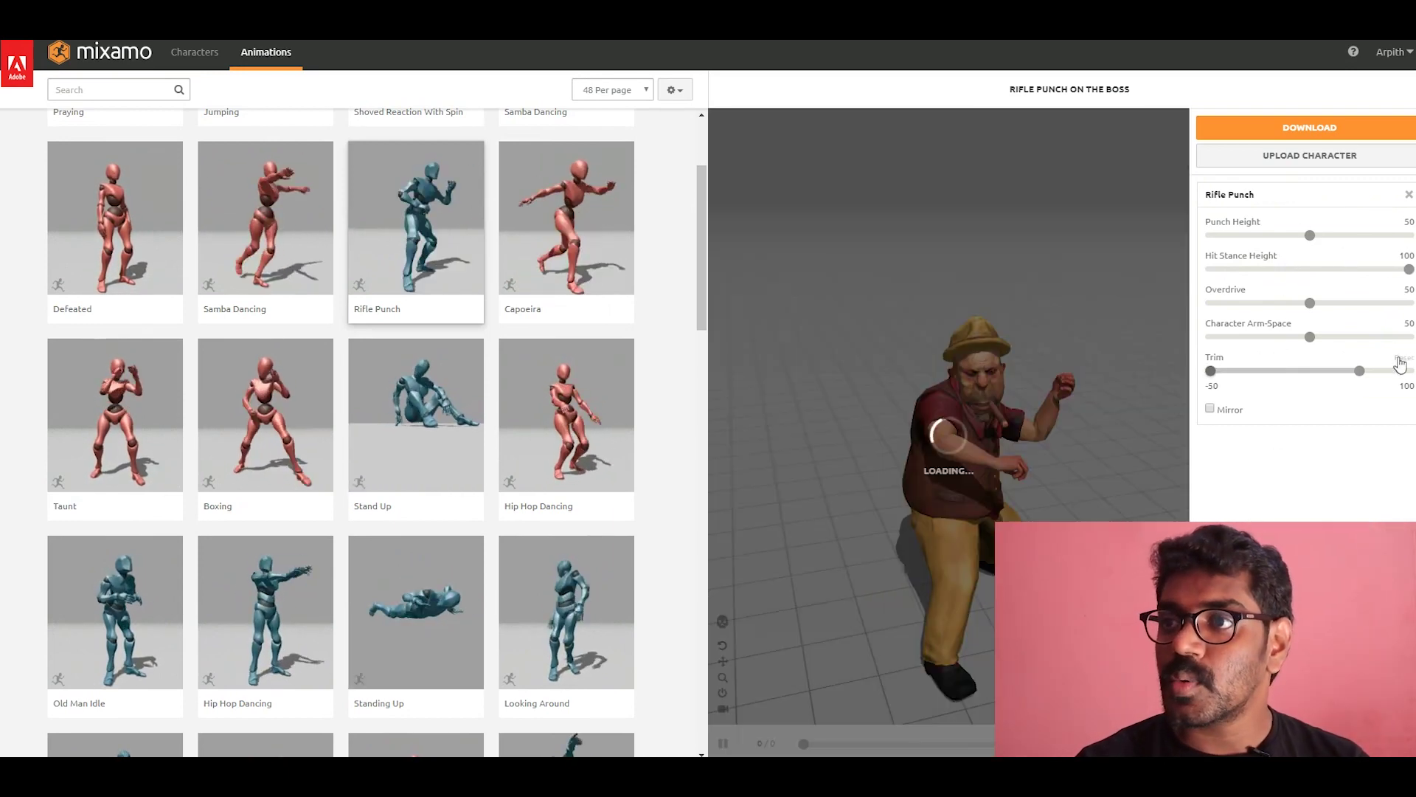
left_click_drag(1359, 371, 1409, 371)
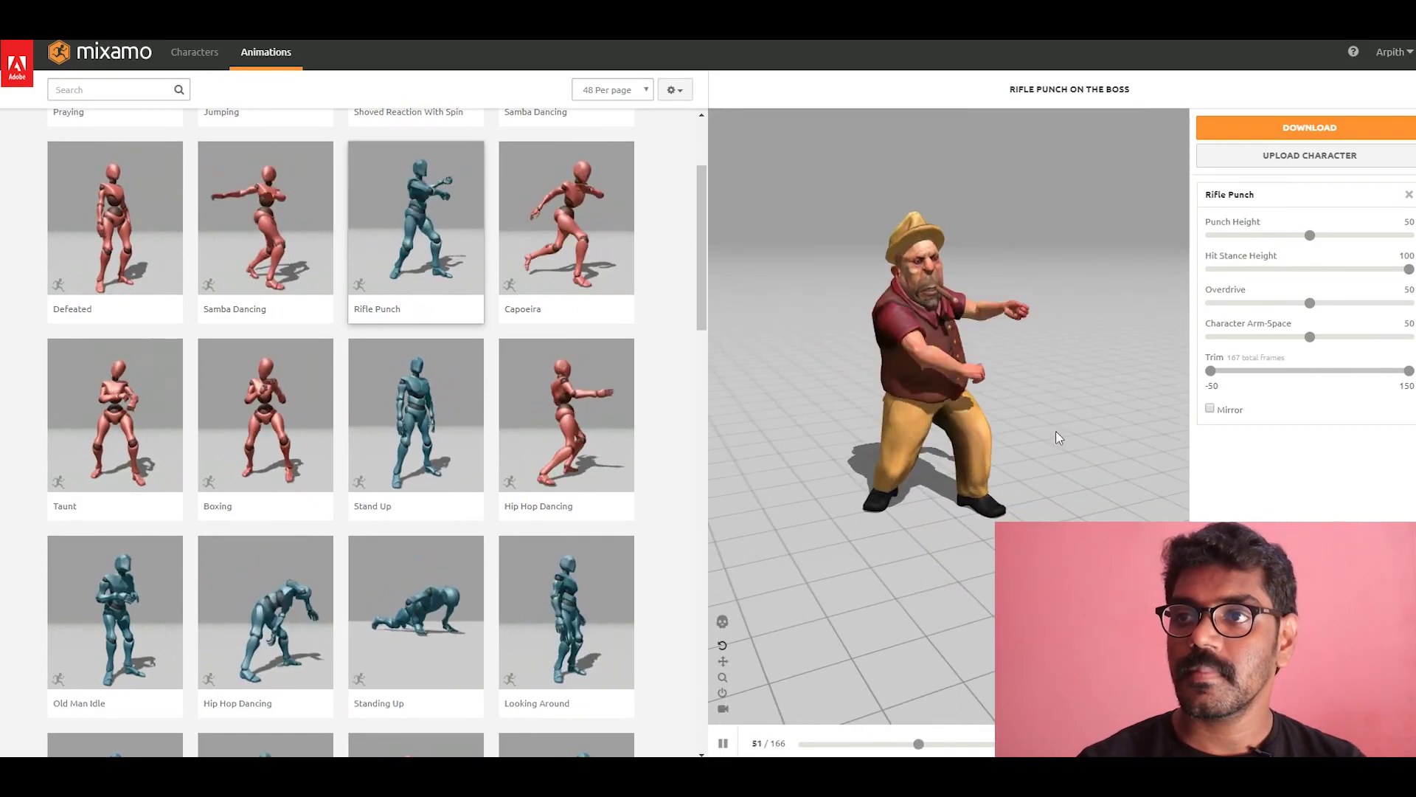
- Preview the Pointing animation on The Boss, and apply Female Tough Walk with In Place enabled
scroll(447, 458, "down", 10)
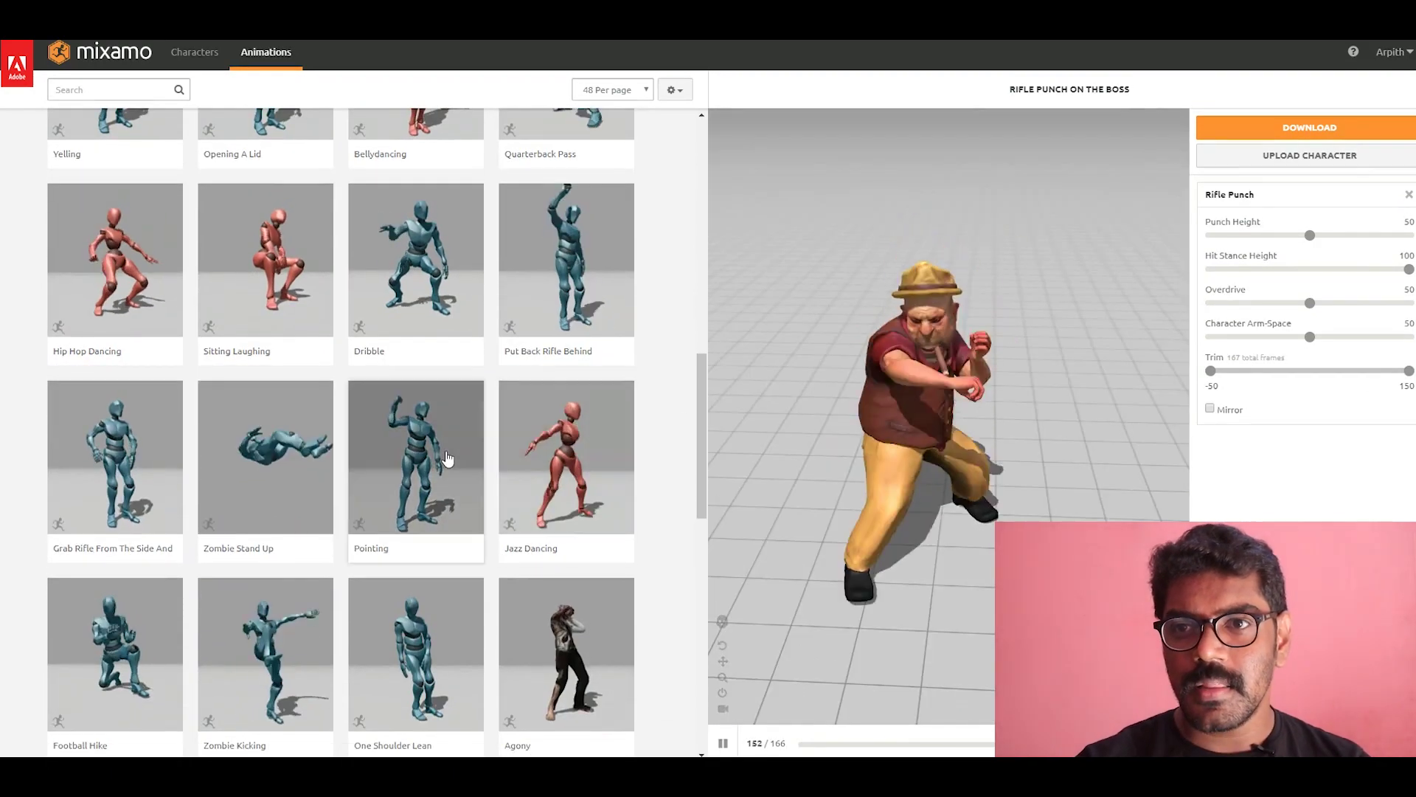
left_click(447, 457)
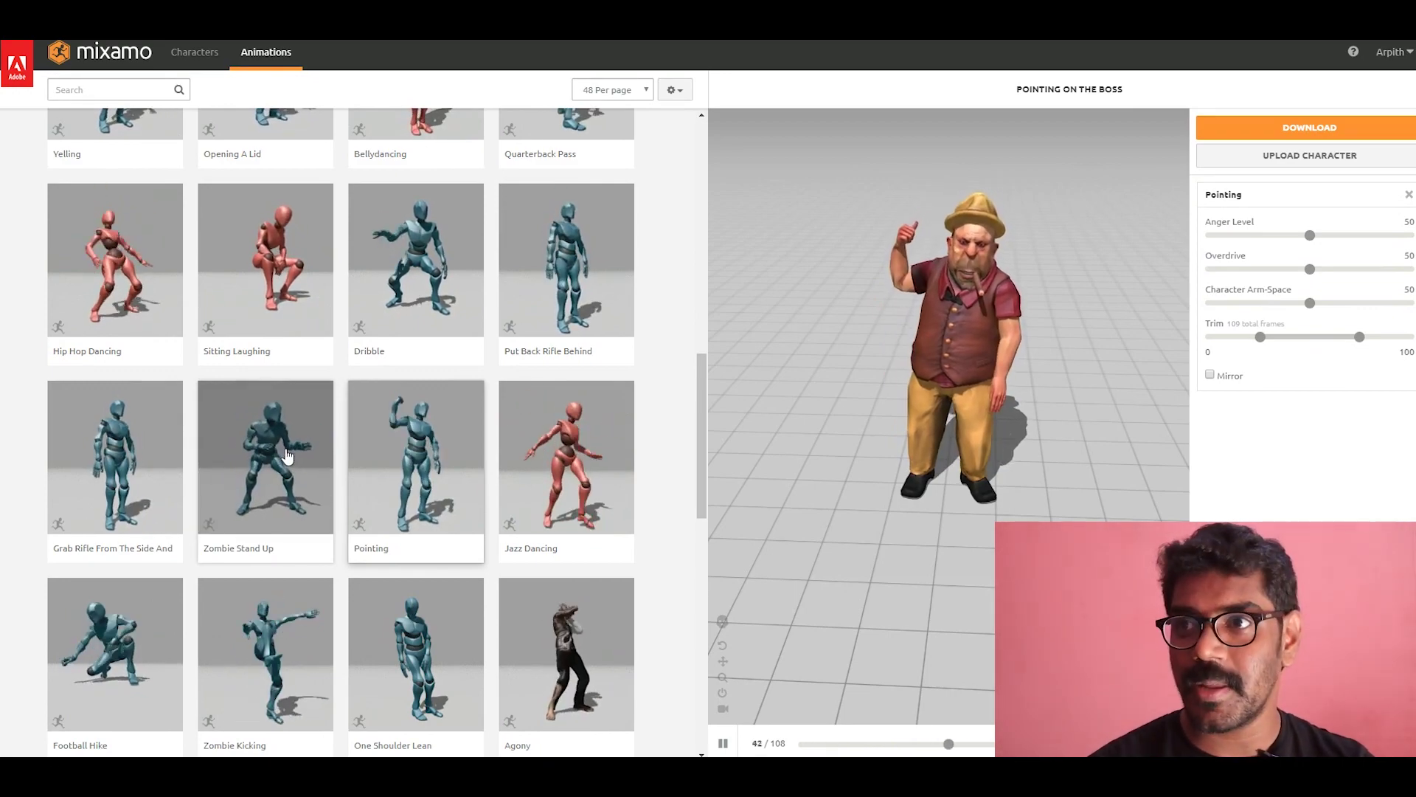
left_click_drag(702, 387, 702, 582)
left_click(416, 295)
left_click(1210, 433)
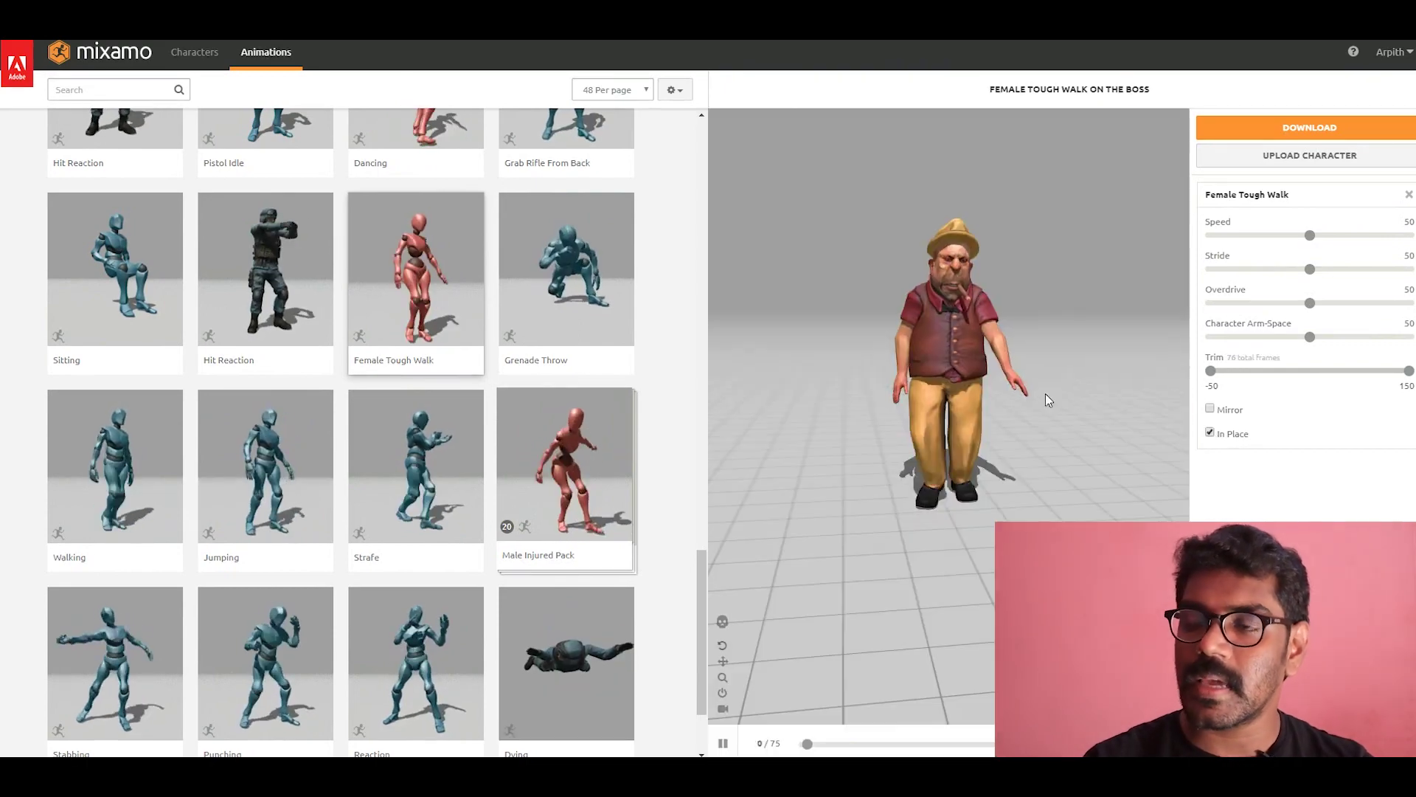
left_click_drag(1043, 449, 1008, 454)
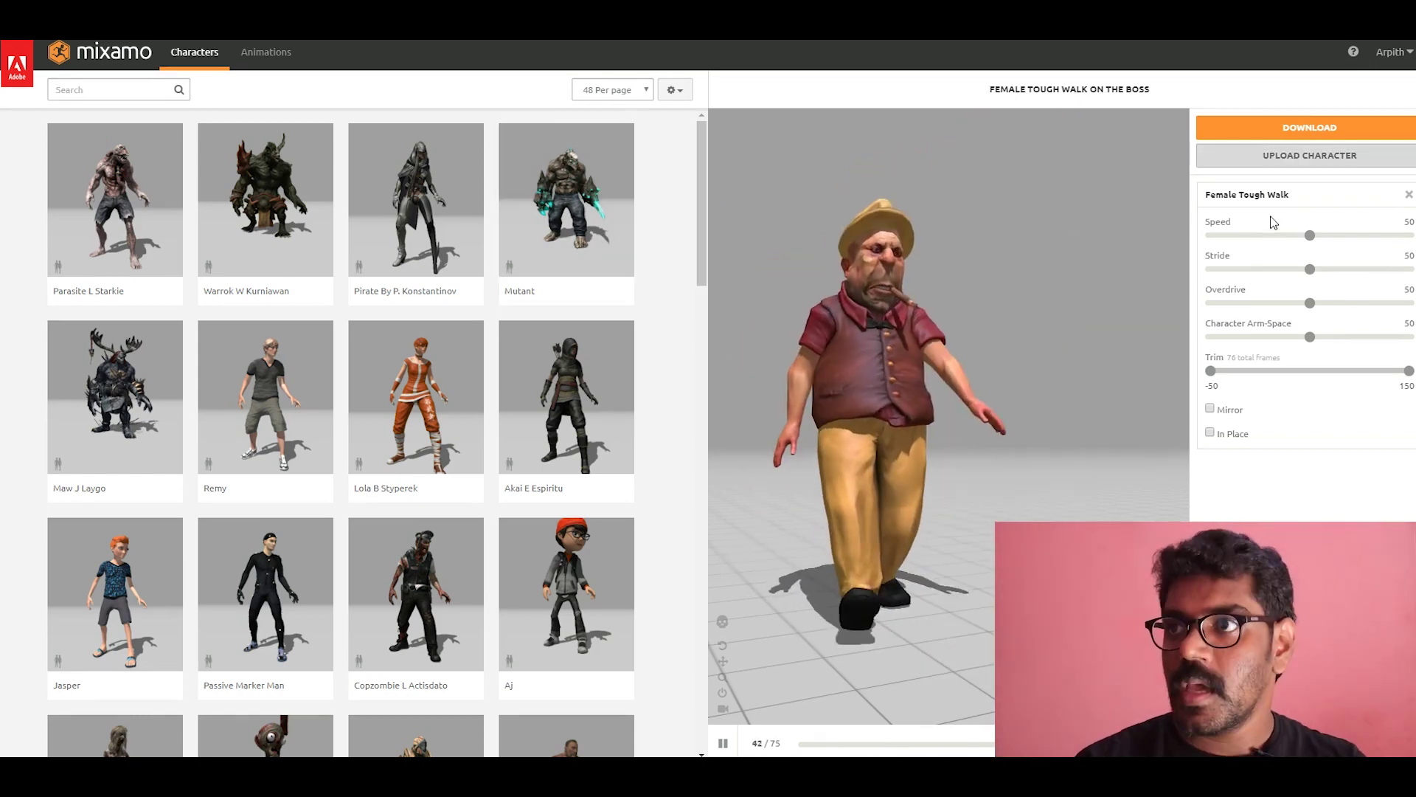
- Open the upload of a custom character
left_click(1322, 159)
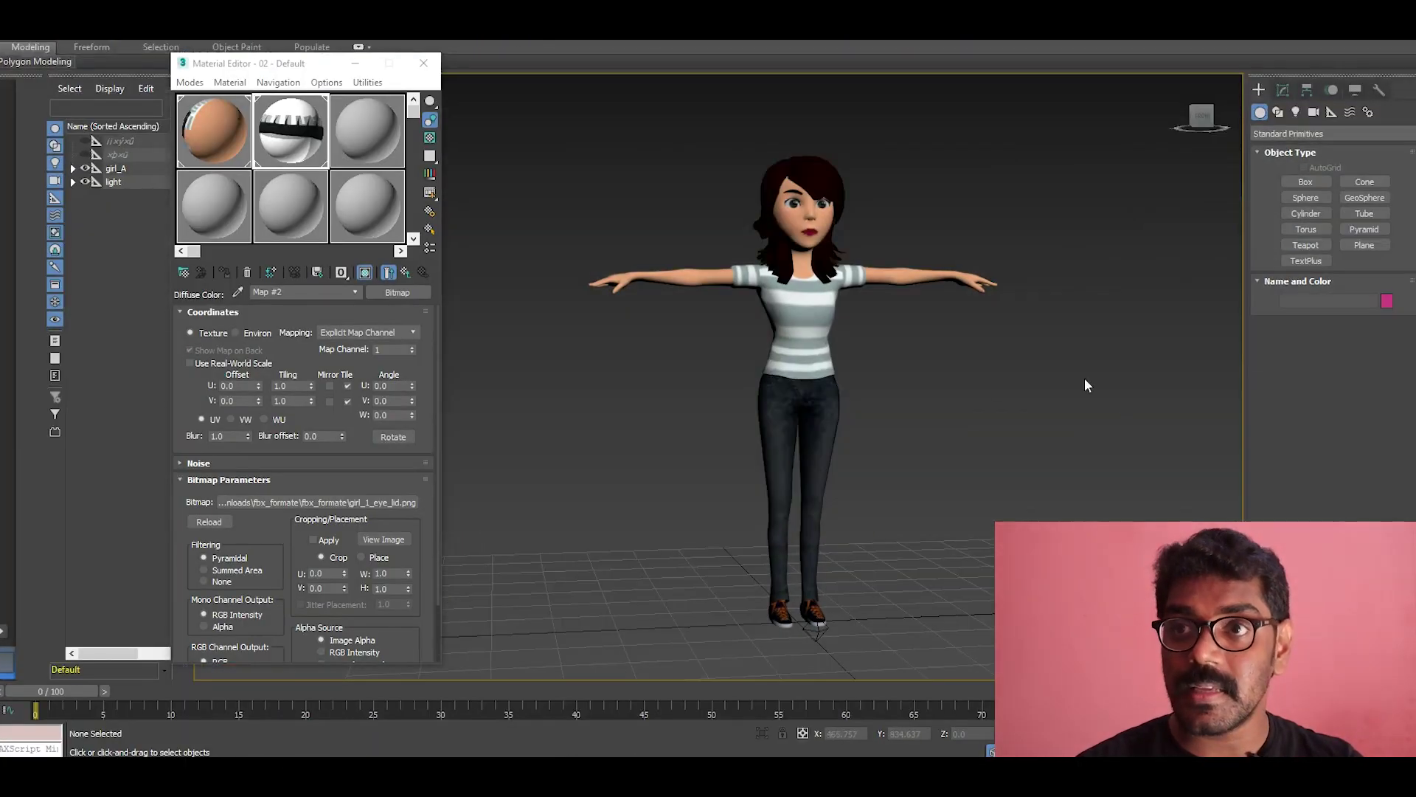
- Switch to 3ds Max and examine the textured girl model in its T-pose
scroll(1084, 380, "down", 2)
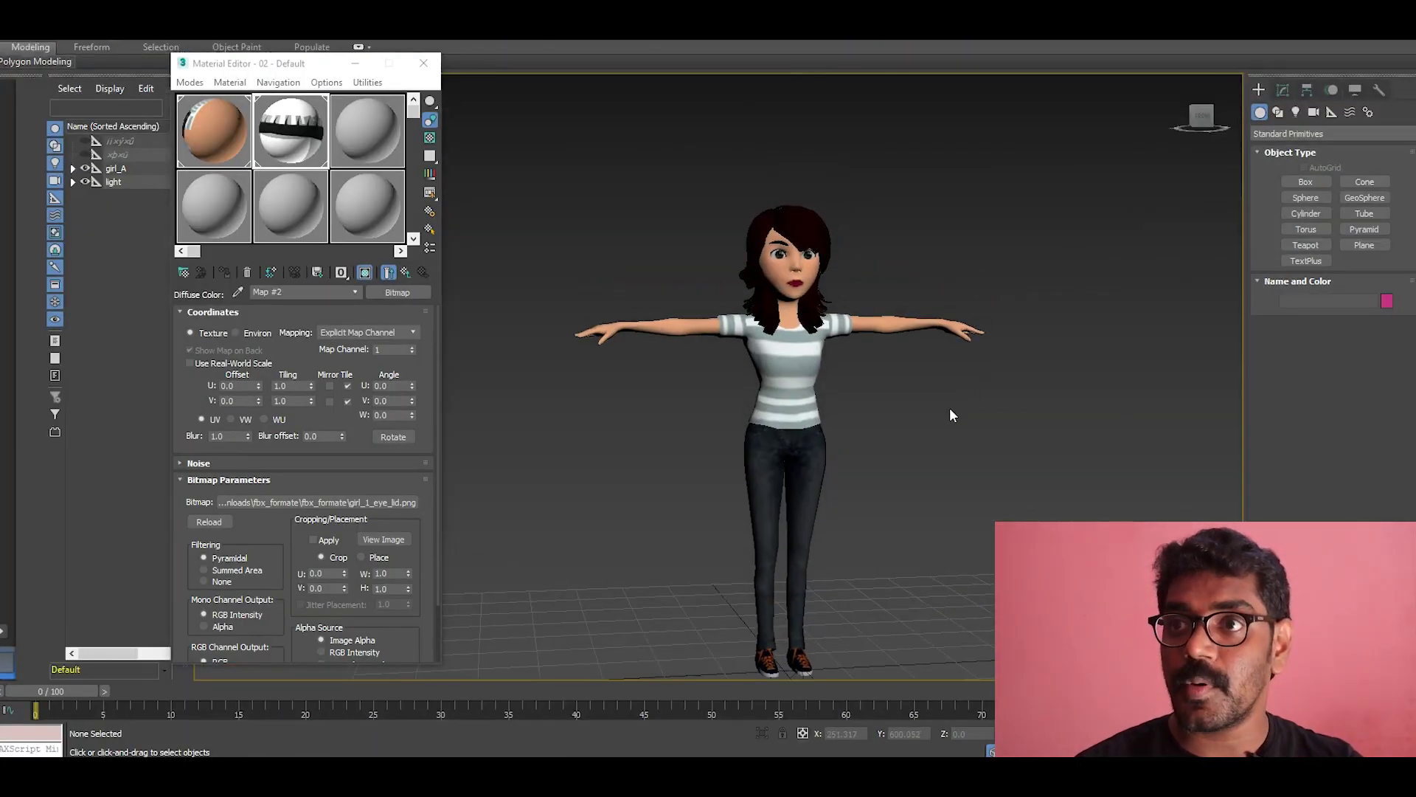
scroll(946, 409, "up", 4)
scroll(940, 403, "down", 2)
middle_click_drag(949, 424, 914, 431, "alt")
scroll(959, 413, "up", 3)
scroll(929, 424, "down", 2)
scroll(948, 417, "up", 2)
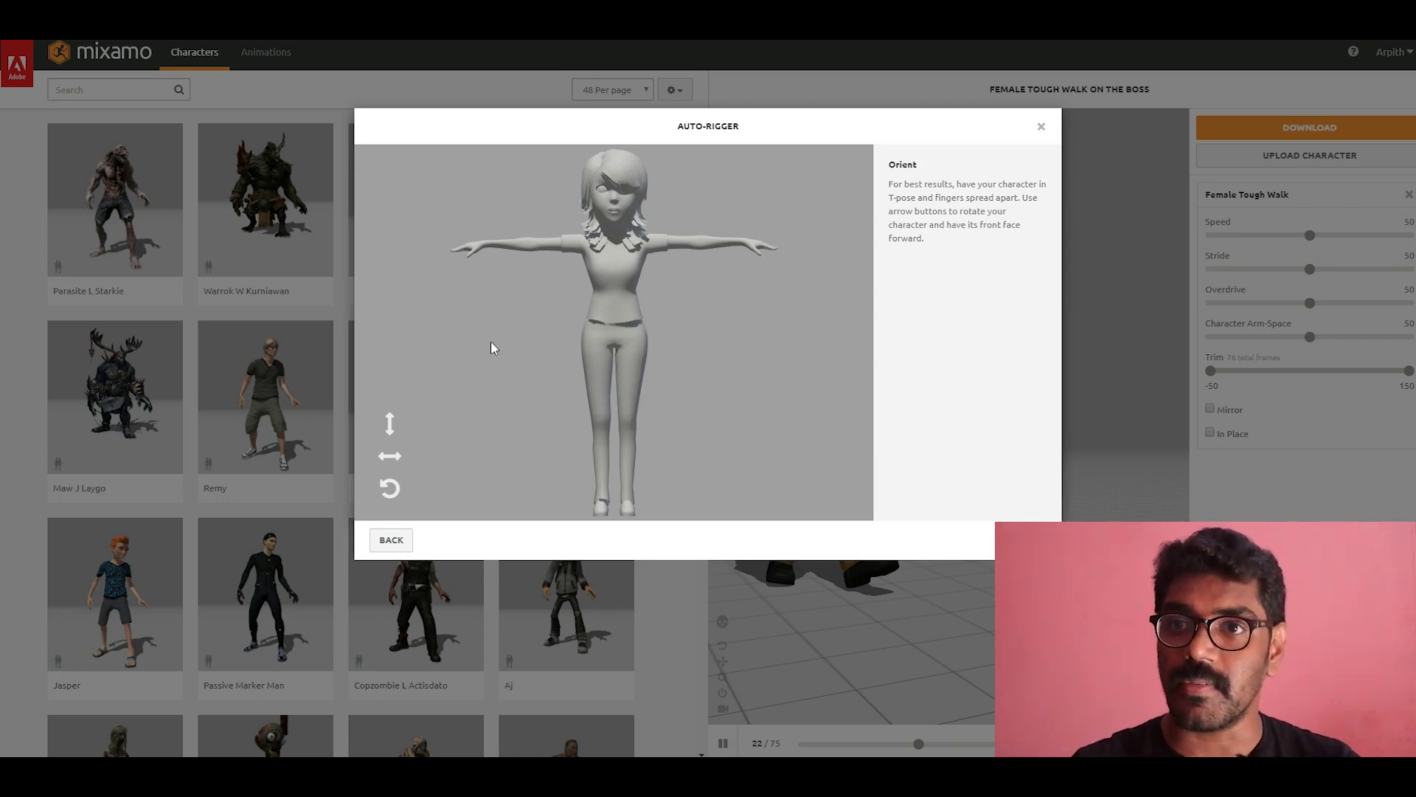
- Rotate the uploaded girl model through a full turn on the X-axis and on the Y-axis in the Auto-Rigger
left_click(389, 438)
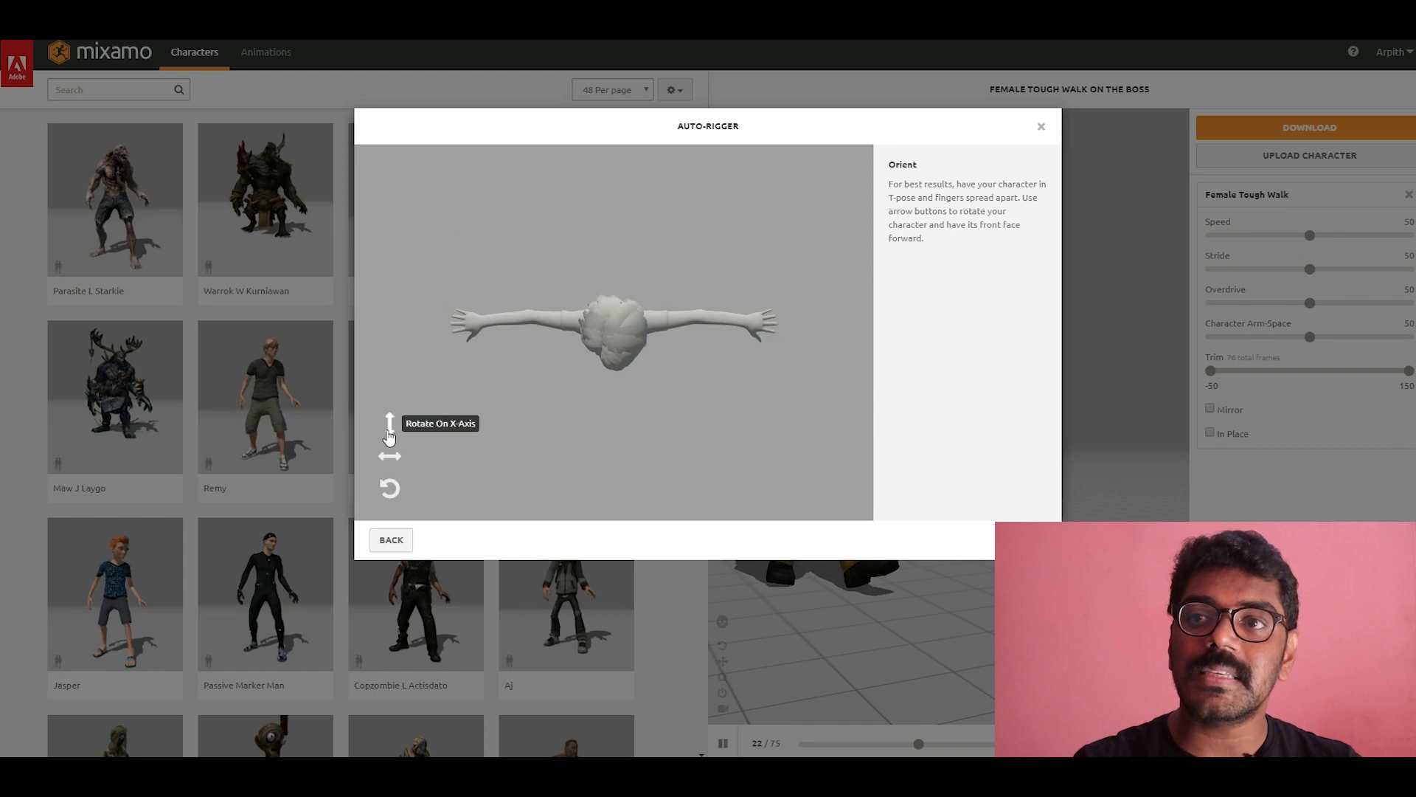
left_click(389, 437)
left_click(389, 437)
left_click(388, 438)
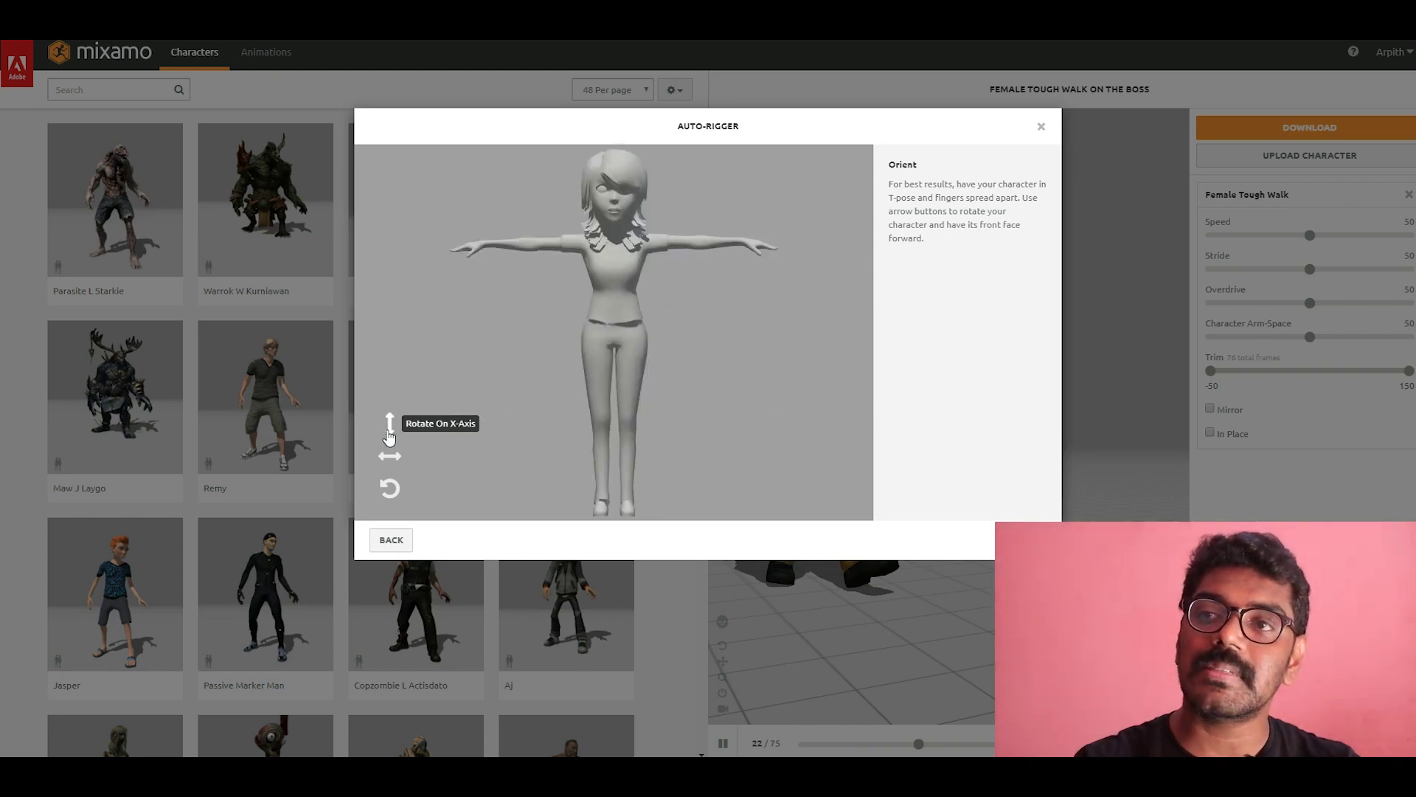
left_click(393, 457)
left_click(393, 457)
left_click(393, 457)
left_click(393, 457)
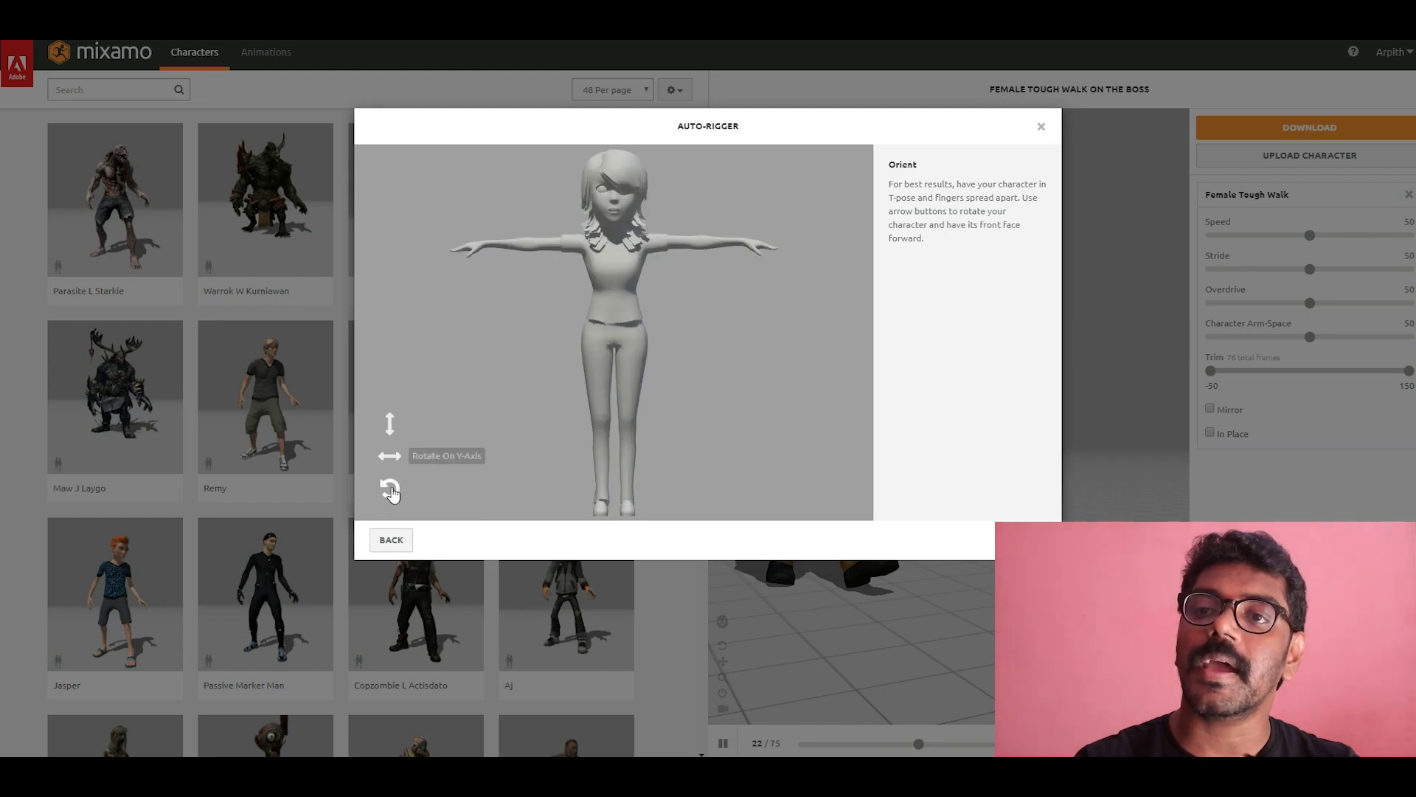
- Accept the model's front-facing orientation and place the chin marker on the girl's chin
left_click(1031, 540)
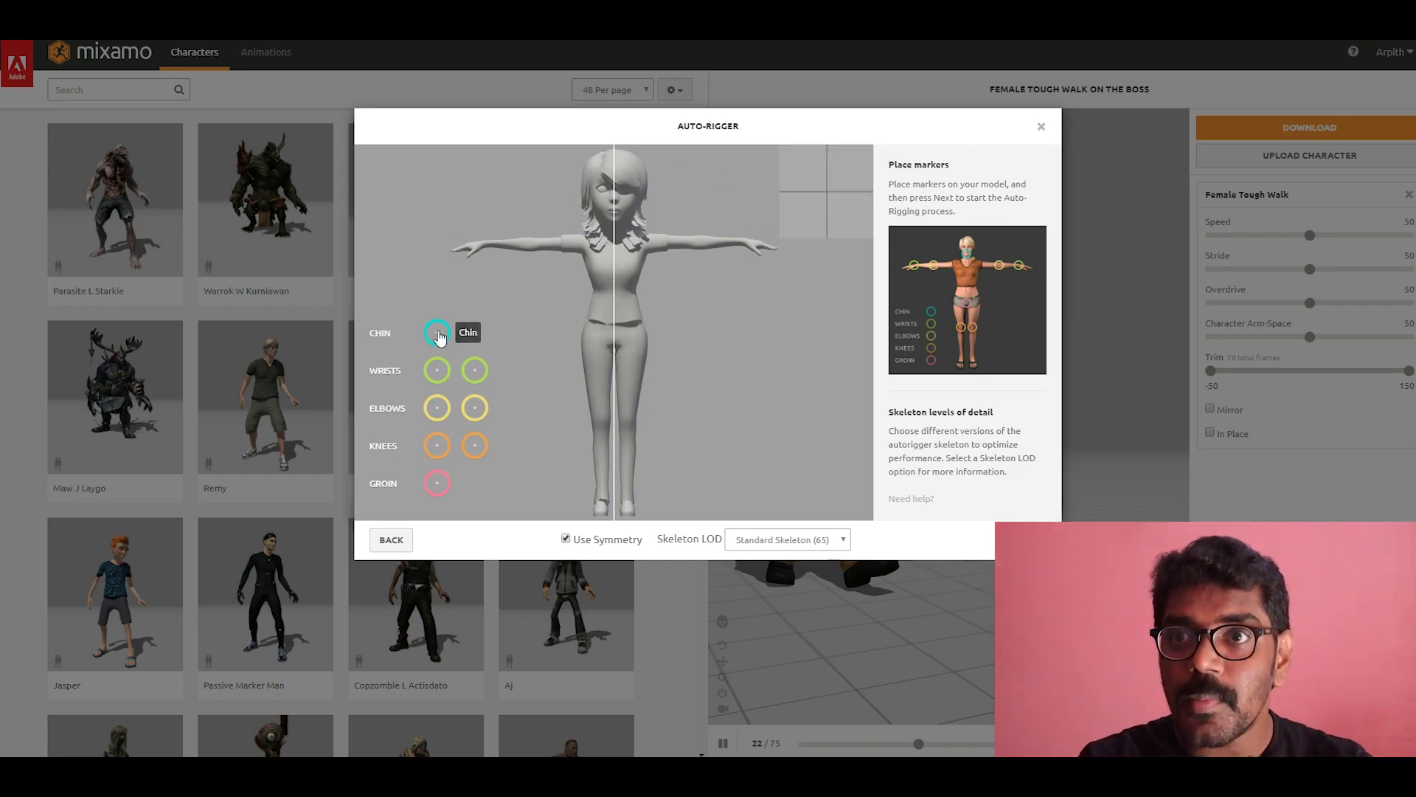
left_click_drag(566, 288, 613, 223)
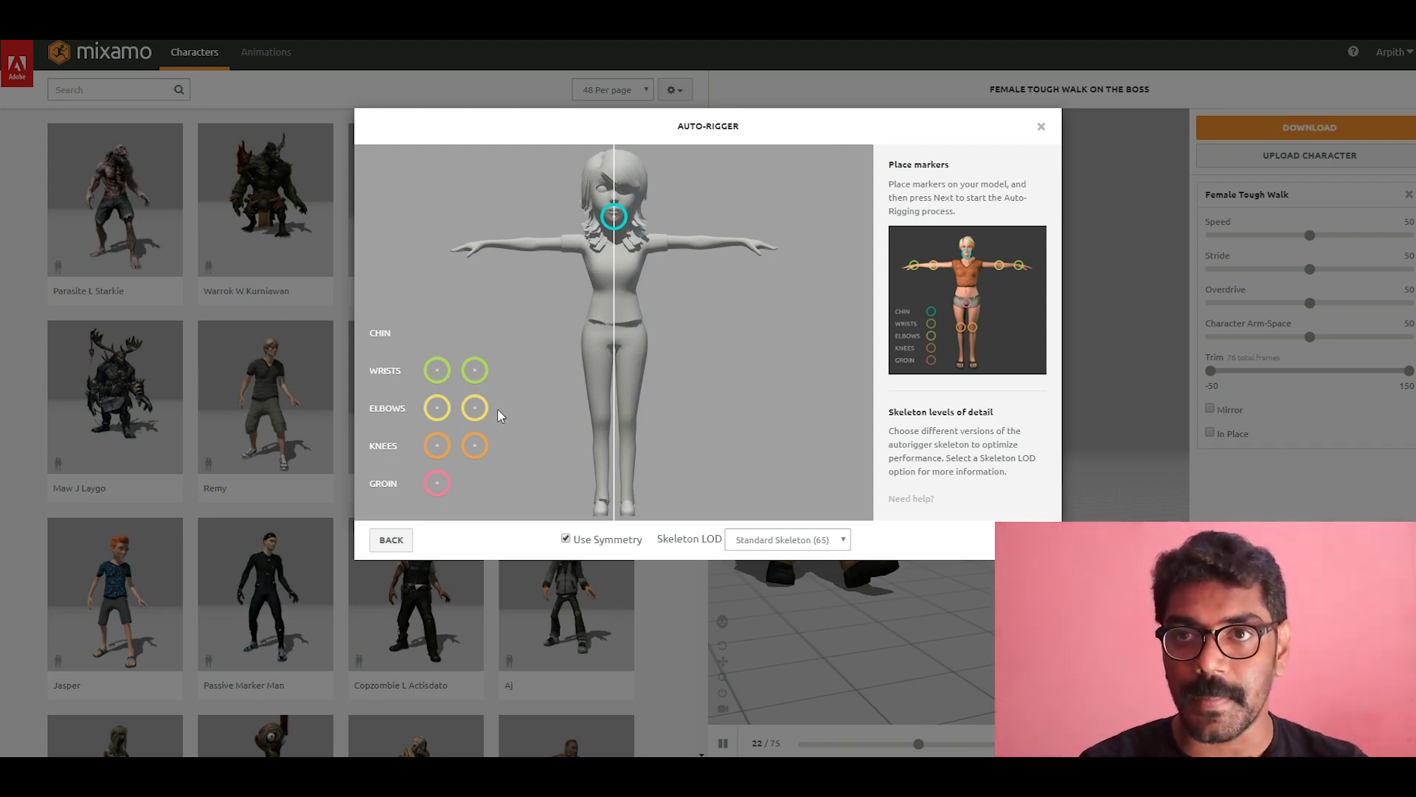
- Place the wrist, elbow, knee and groin markers symmetrically on the girl model and start auto-rigging with the Standard Skeleton (65)
left_click_drag(438, 373, 482, 245)
left_click_drag(437, 407, 528, 244)
left_click_drag(438, 445, 601, 424)
left_click_drag(437, 483, 614, 330)
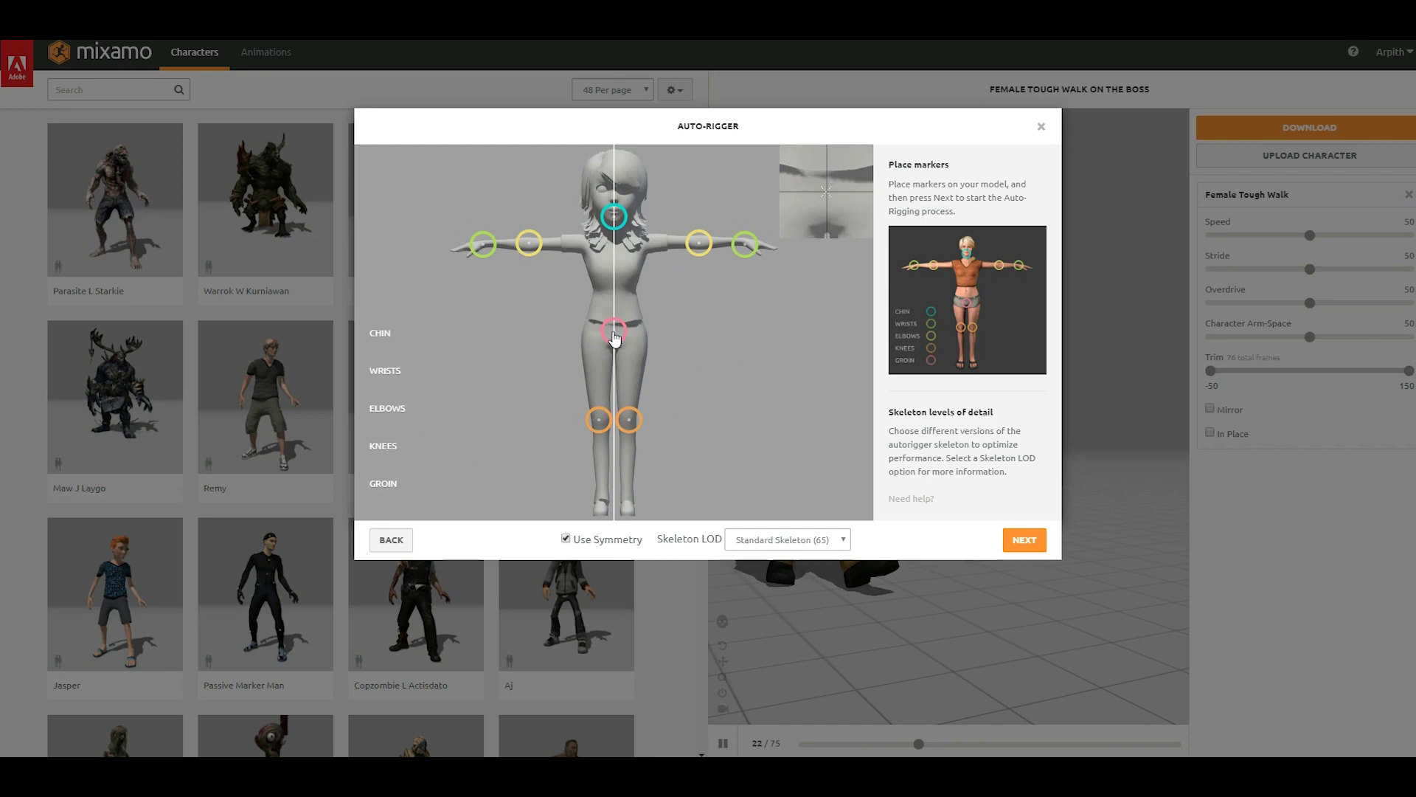
left_click(1024, 540)
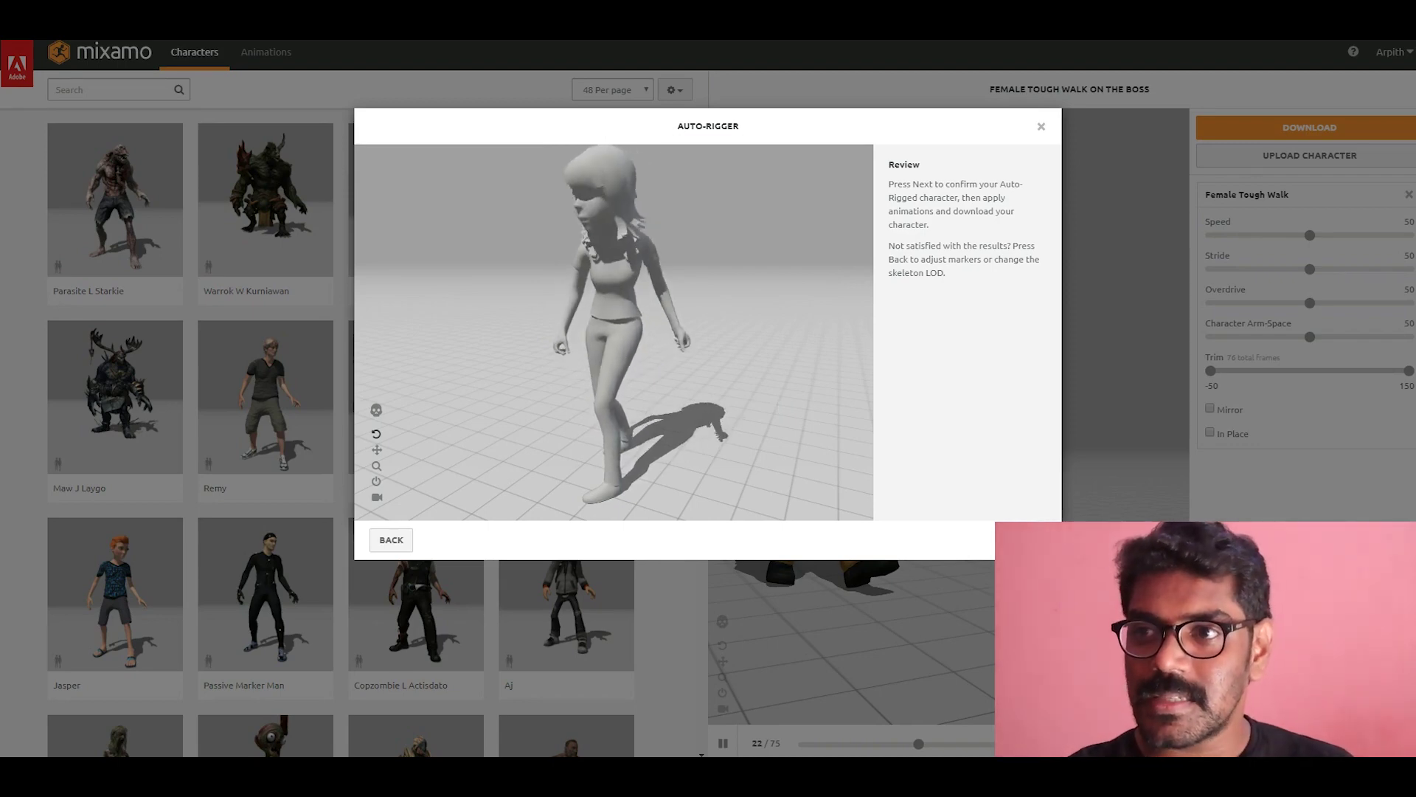
- Confirm the auto-rigged girl character and download it with the Hell Slammer A animation
left_click(1025, 539)
left_click(1025, 539)
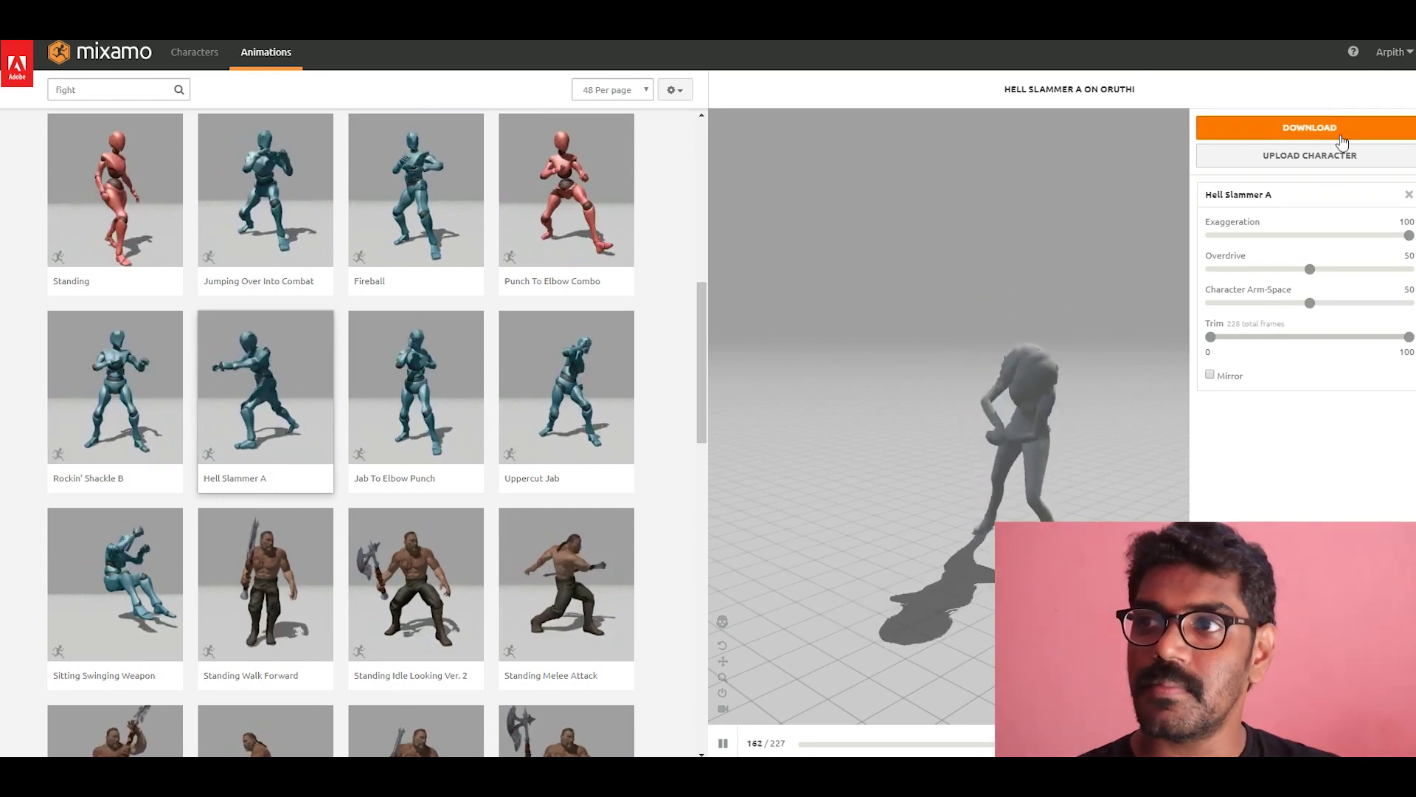
left_click(1341, 132)
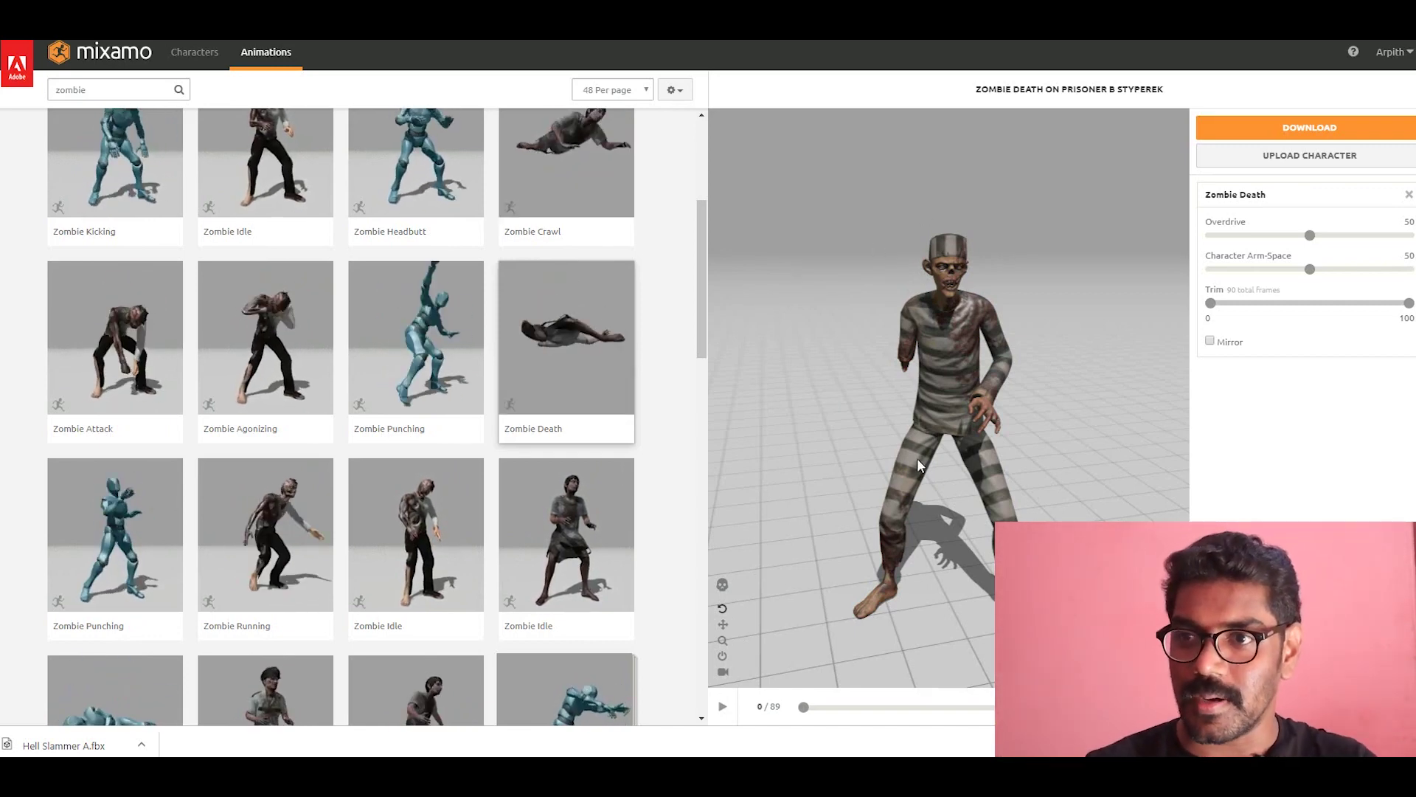
- Preview the Zombie Death animation on the prisoner character and select the Zombie Attack animation
left_click(722, 706)
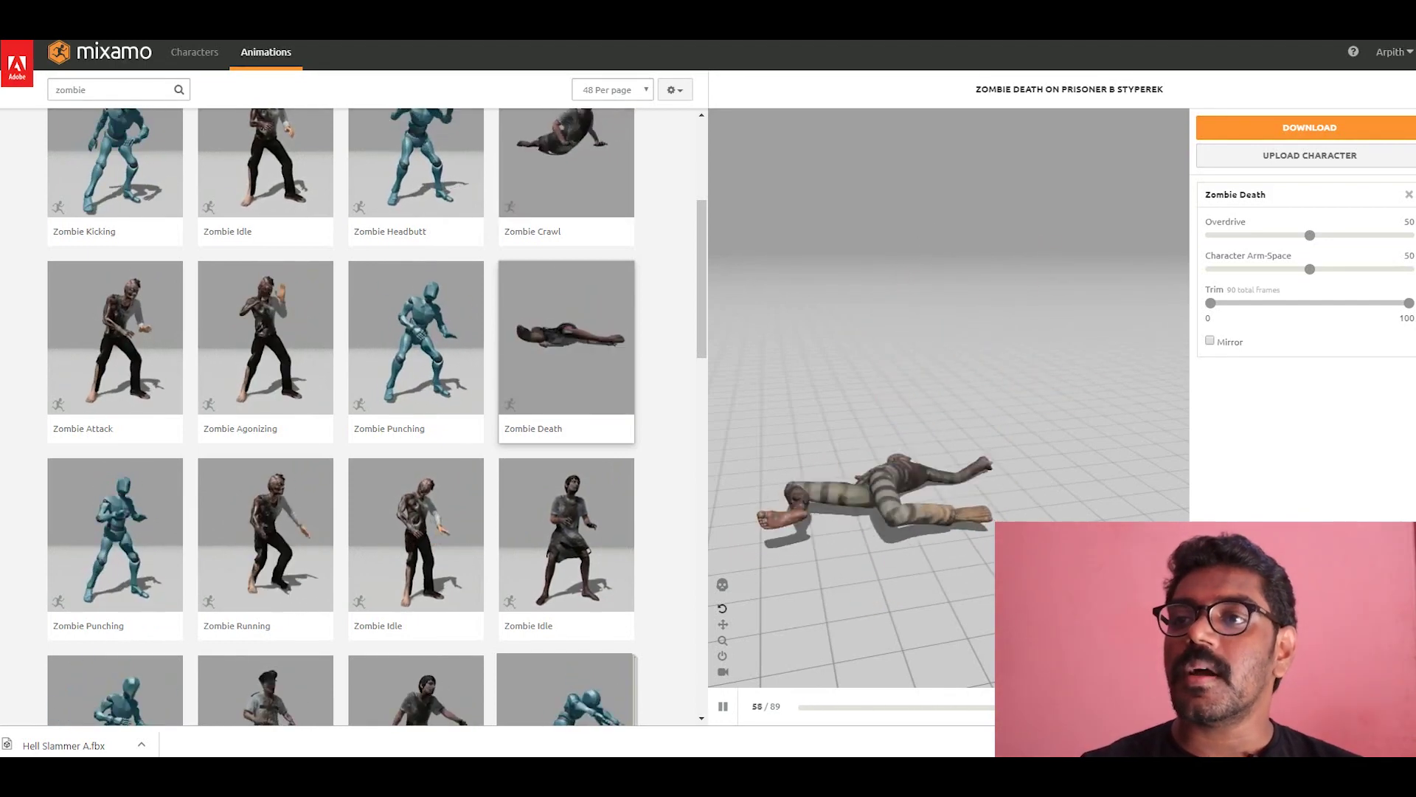
left_click(115, 339)
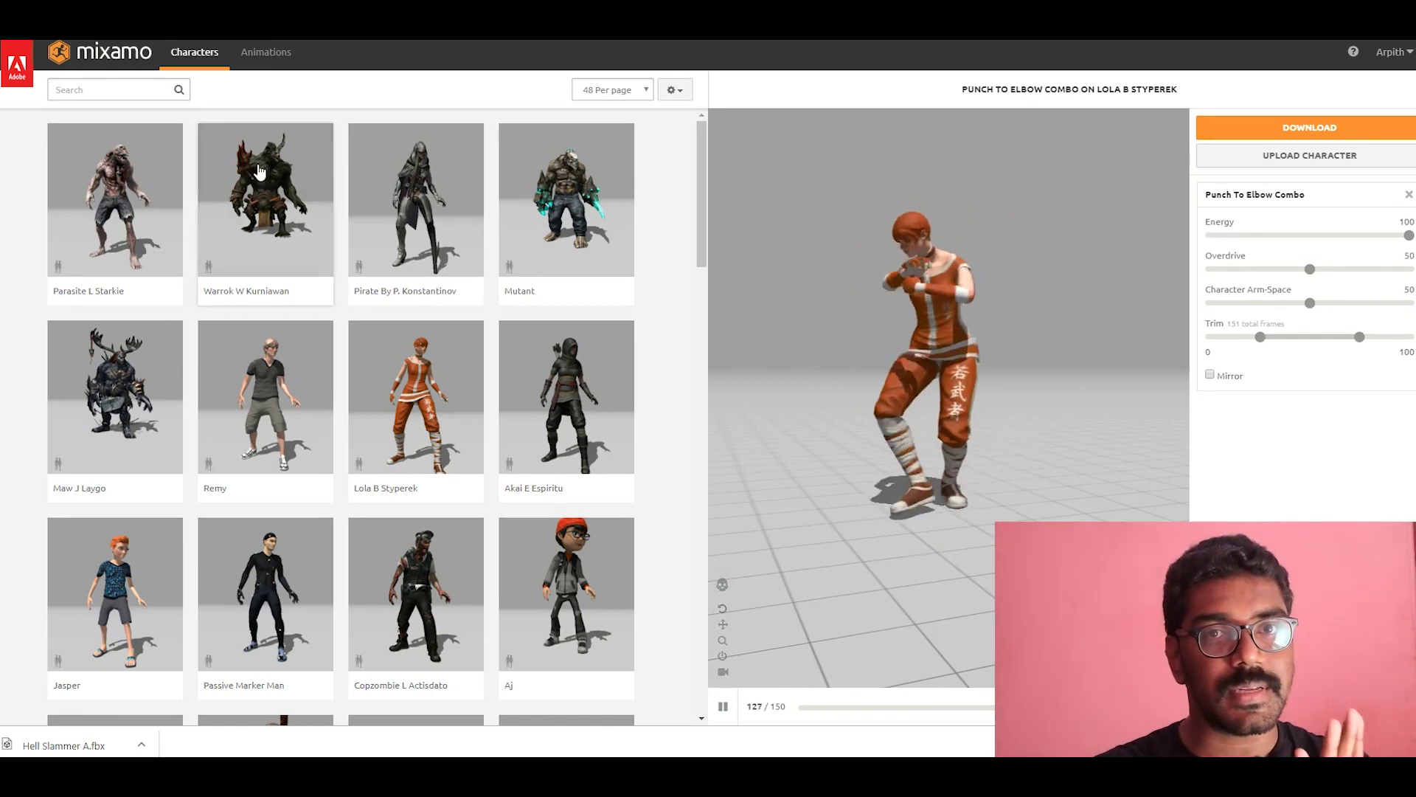
- Browse further through the character library and pause the Punch To Elbow Combo preview
left_click_drag(700, 255, 701, 574)
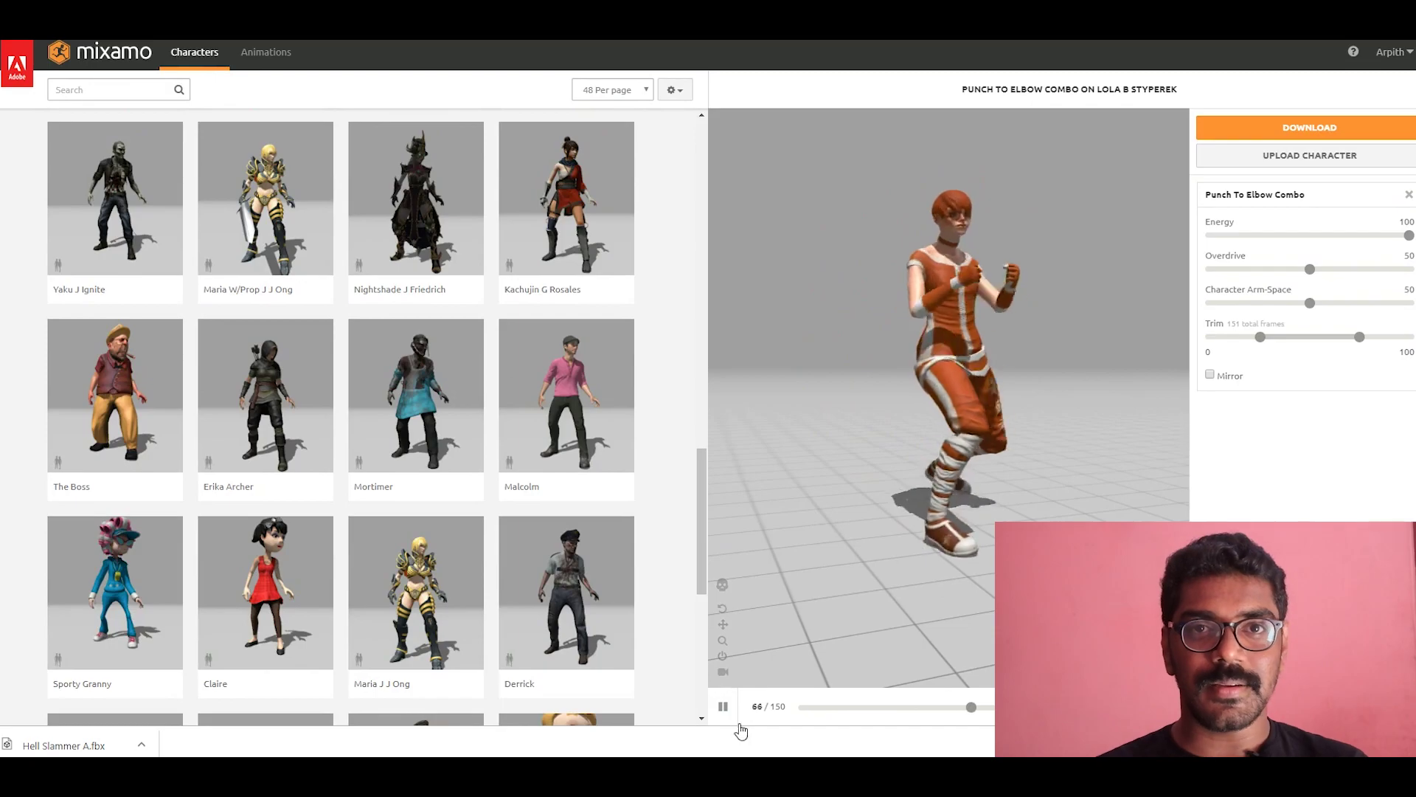
left_click(723, 706)
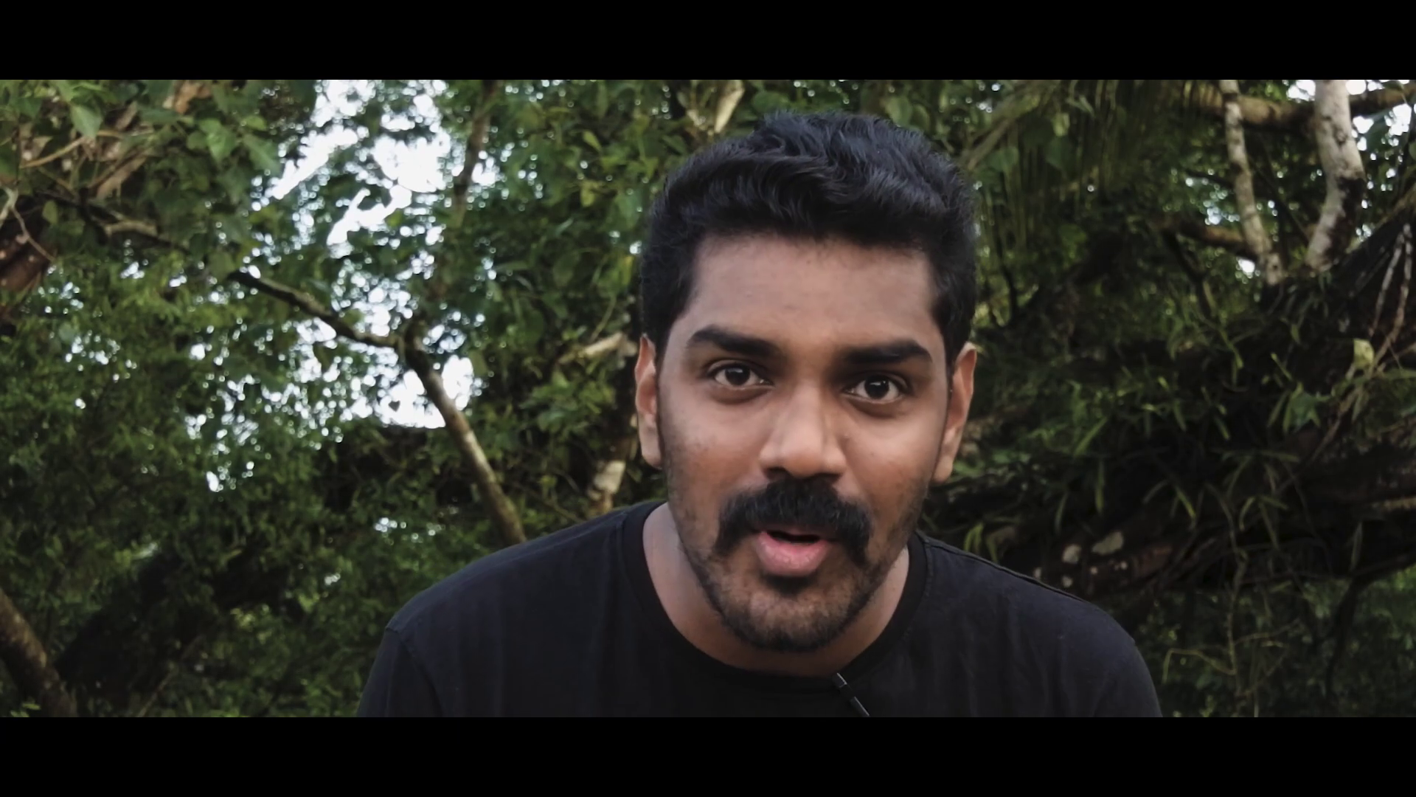